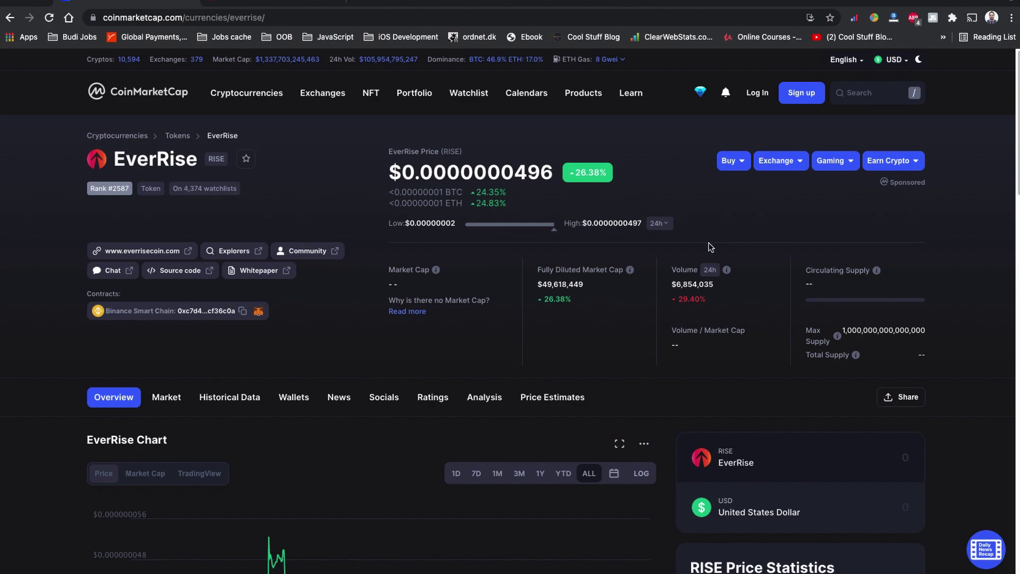
Step: Highlight EverRise's 24h volume figure, then scroll down to its price chart
scroll(613, 299, down, 1)
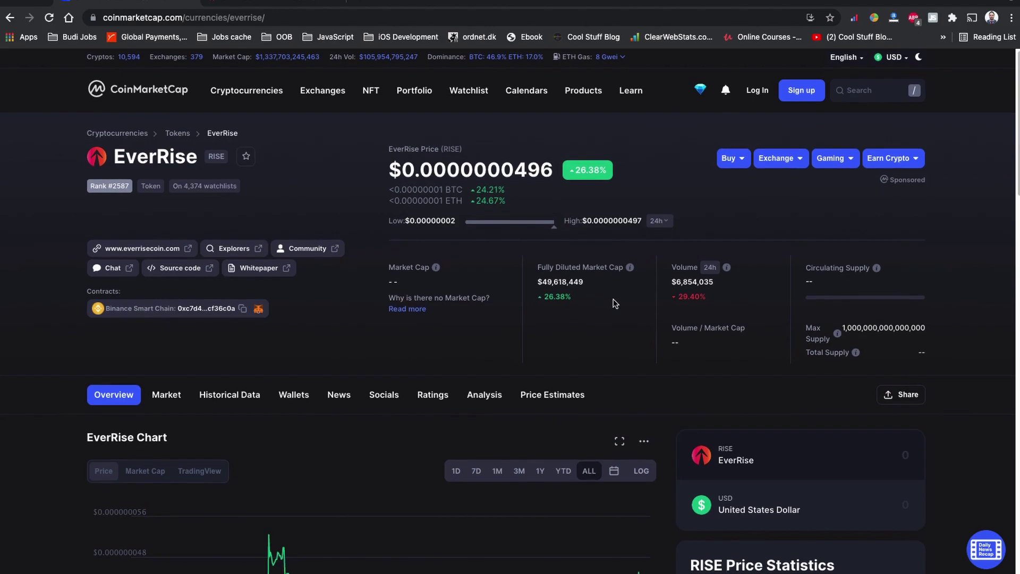
click(677, 283)
drag(676, 284, 721, 286)
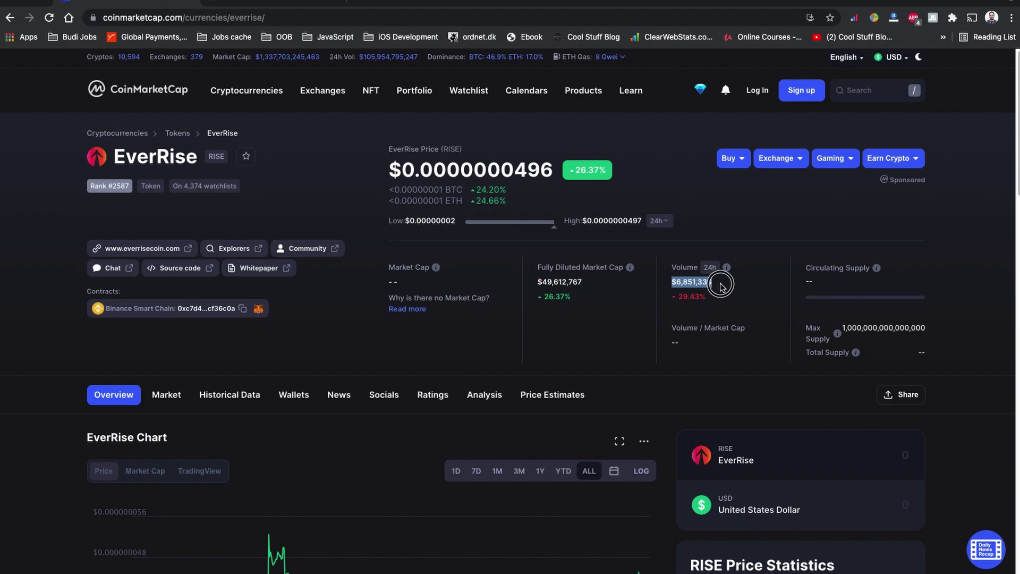
scroll(702, 298, down, 5)
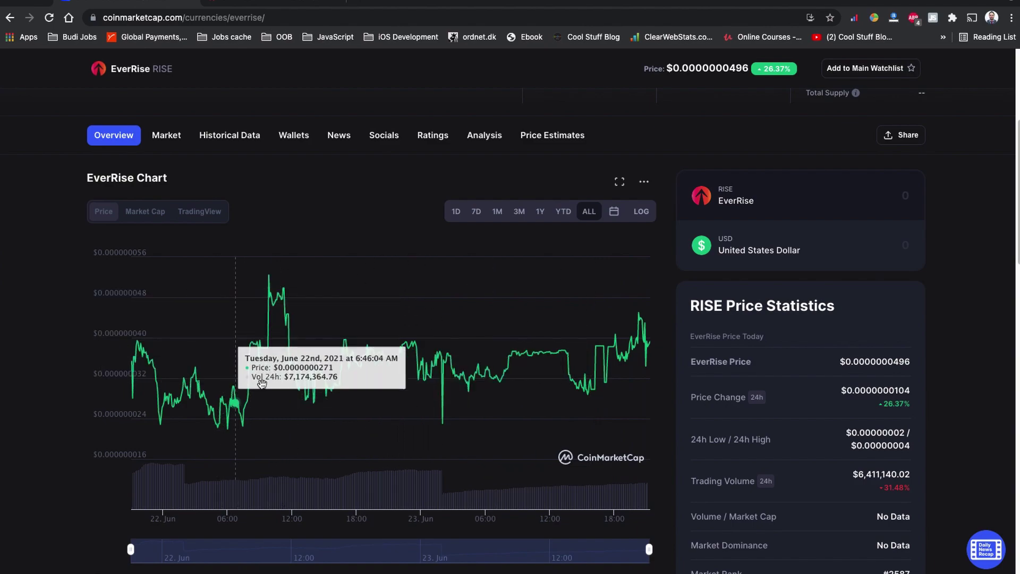
Step: Scroll to the EverRise Markets table, led by PancakeSwap (V2), then back to the top
scroll(667, 379, down, 2)
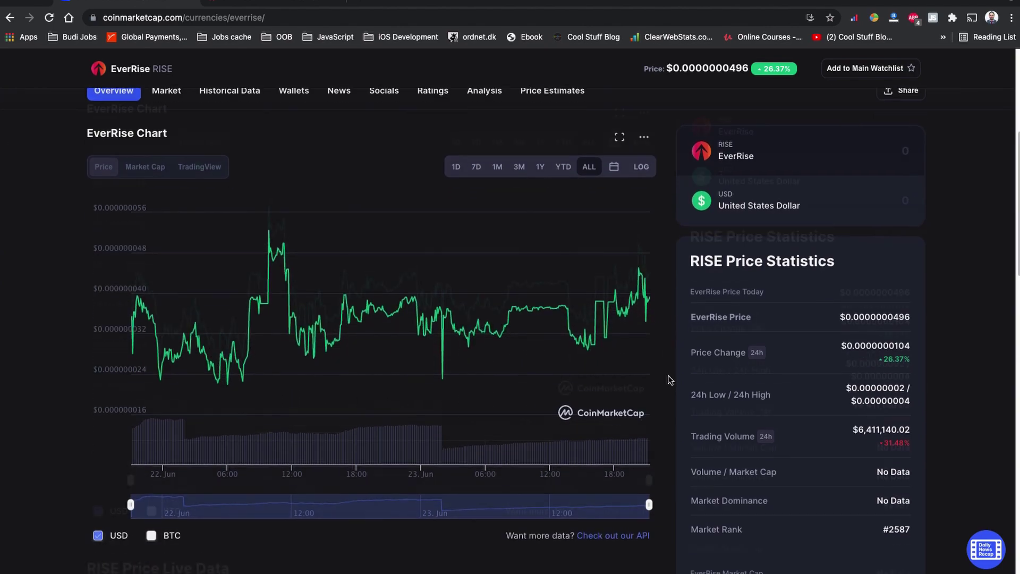
scroll(670, 380, down, 3)
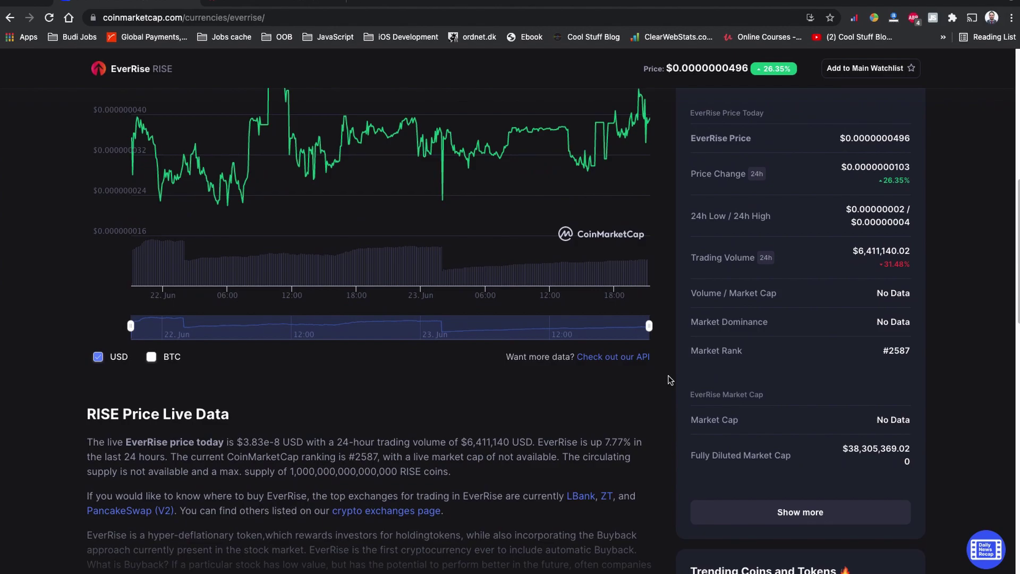
scroll(670, 380, down, 4)
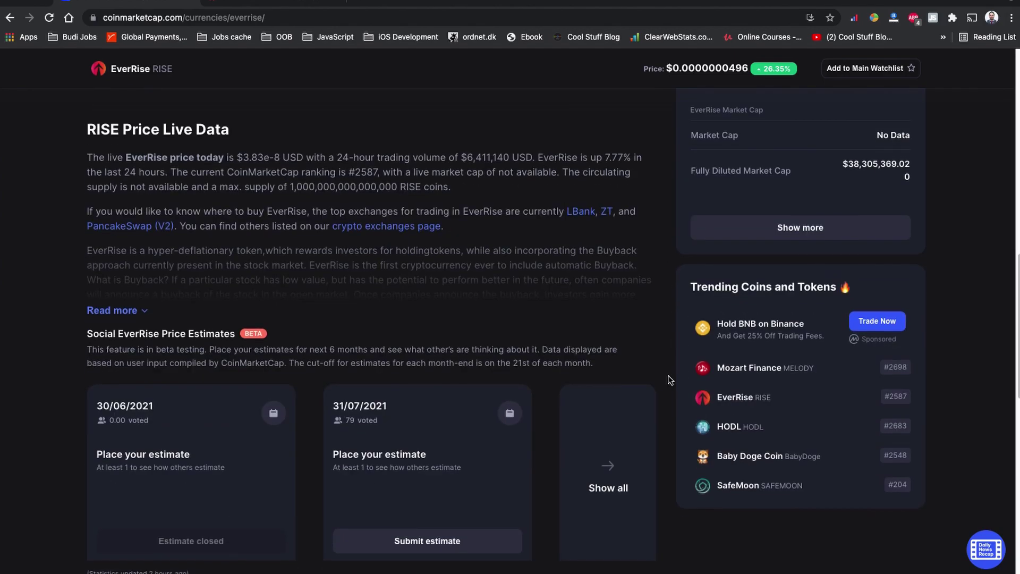
scroll(668, 375, up, 10)
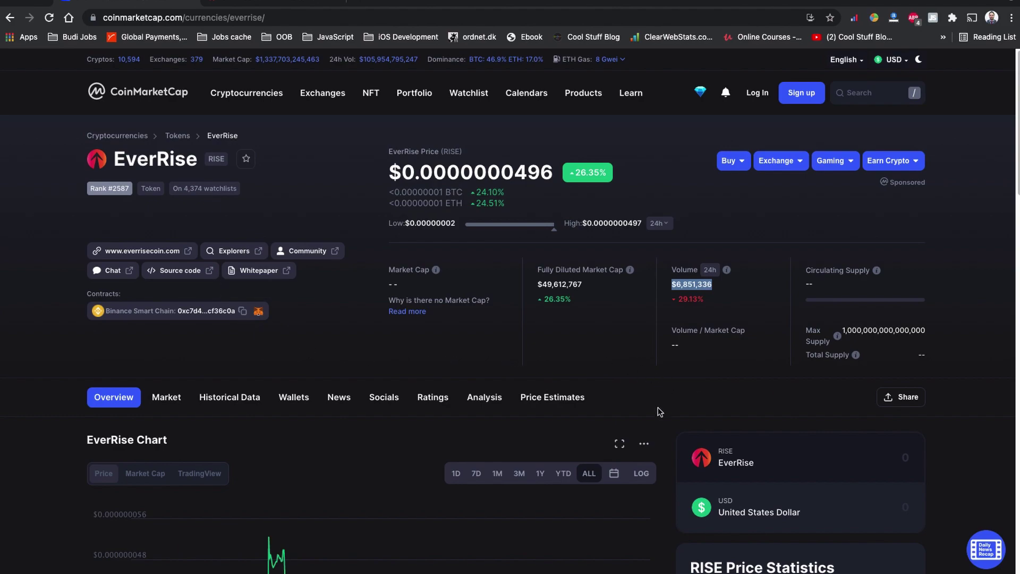
scroll(666, 393, down, 15)
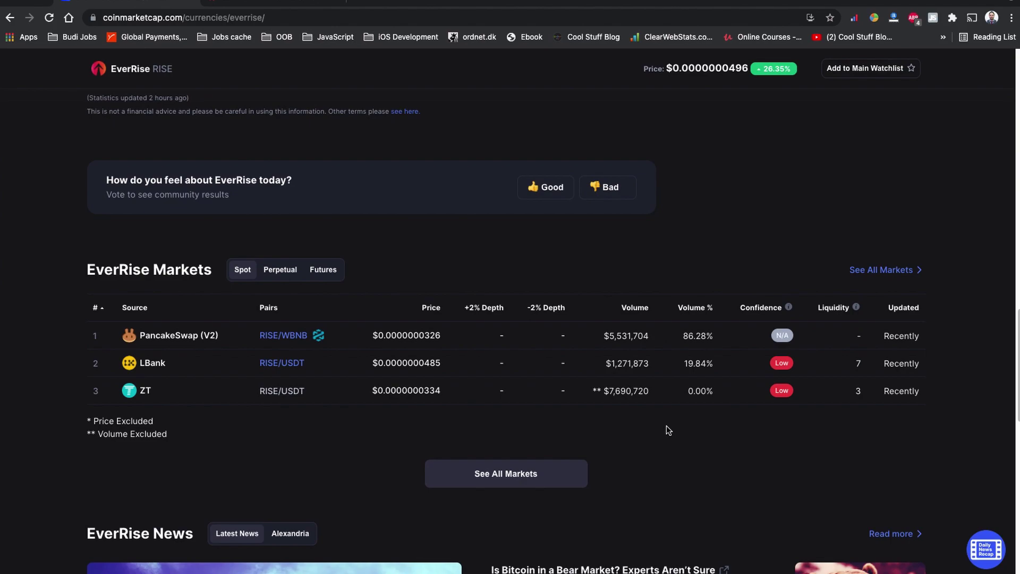
scroll(667, 426, up, 15)
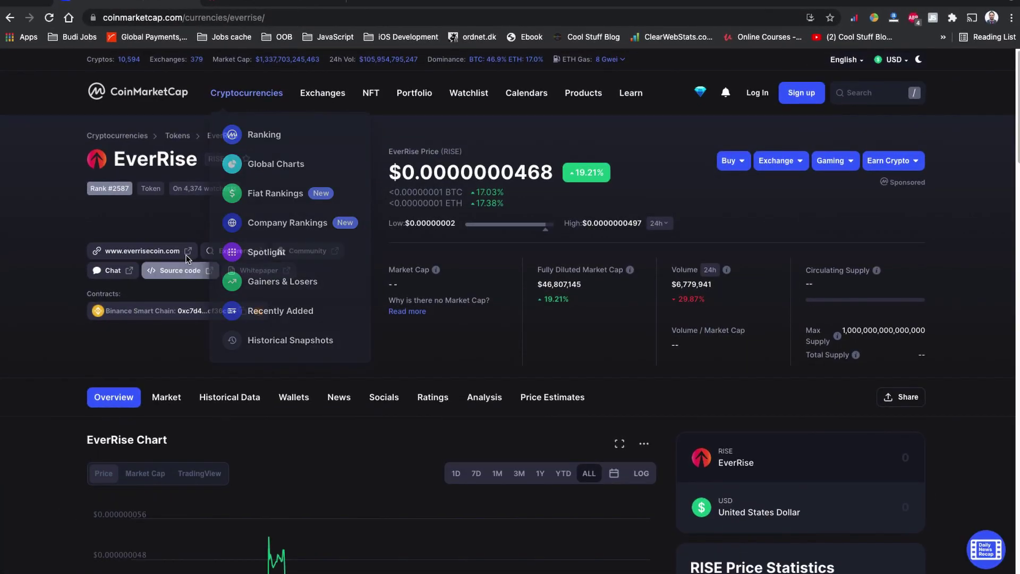
click(165, 248)
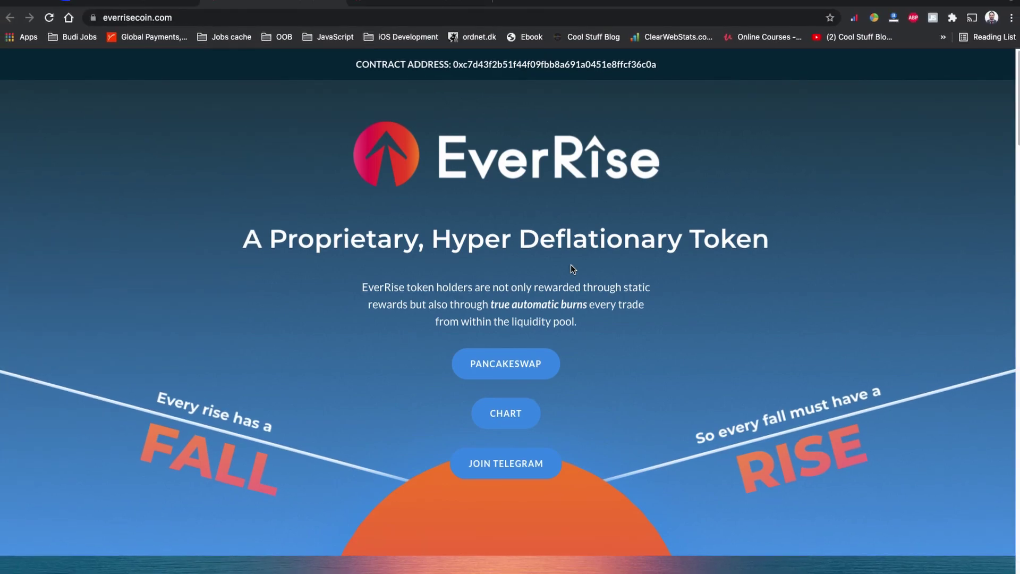
scroll(571, 264, down, 5)
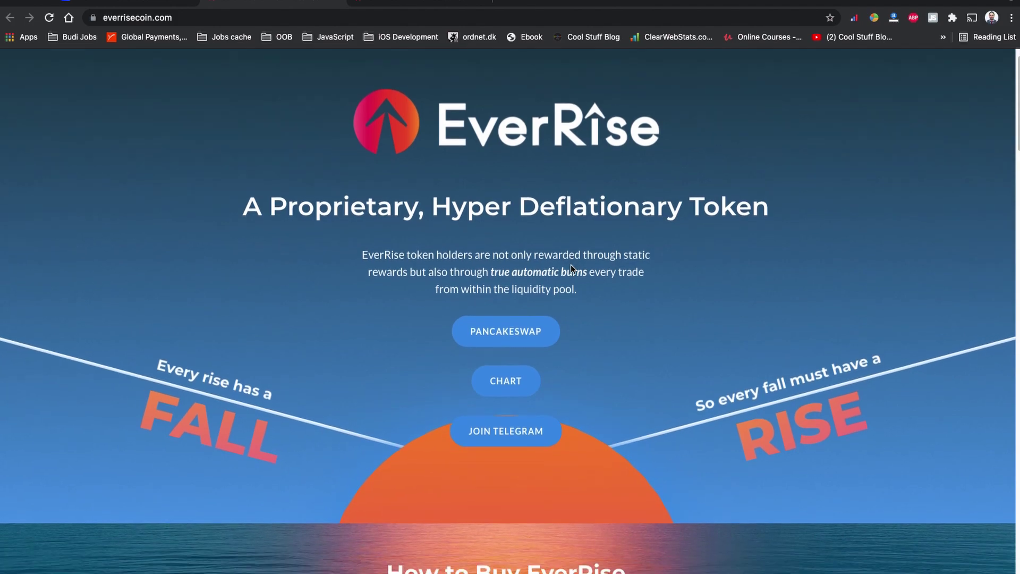
scroll(571, 264, down, 3)
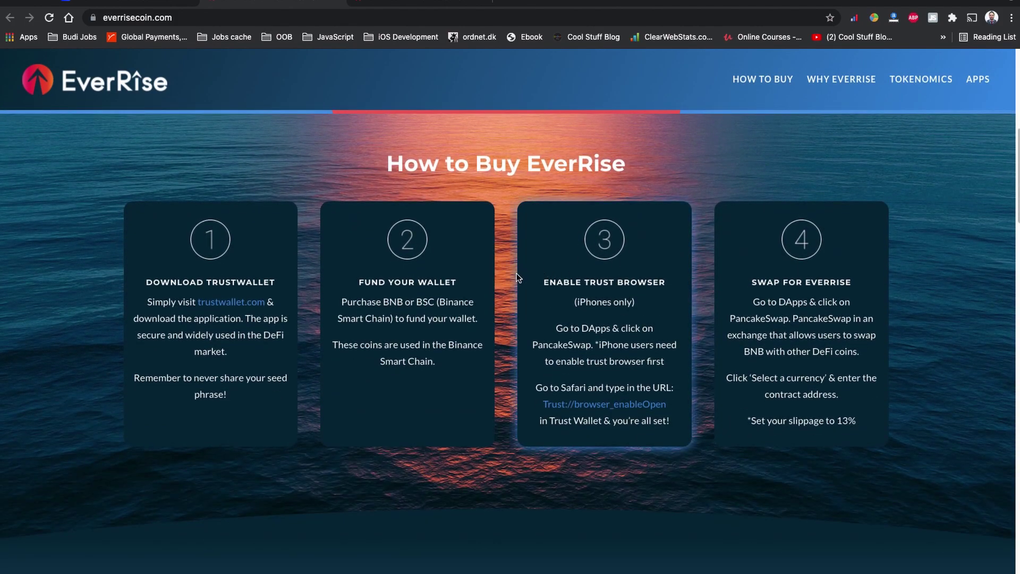
scroll(513, 274, down, 1)
scroll(512, 275, down, 6)
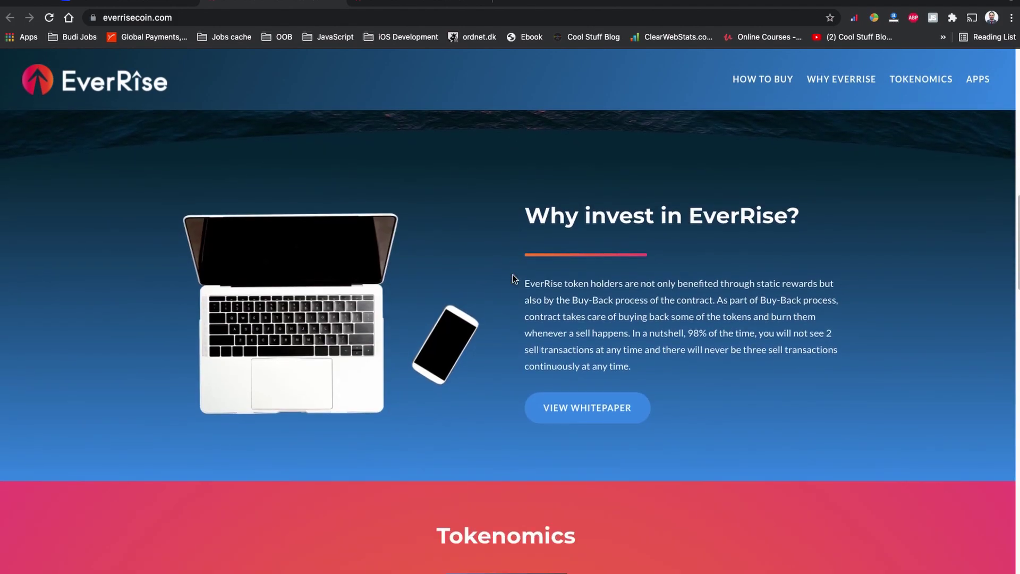
scroll(513, 275, down, 6)
scroll(512, 275, down, 6)
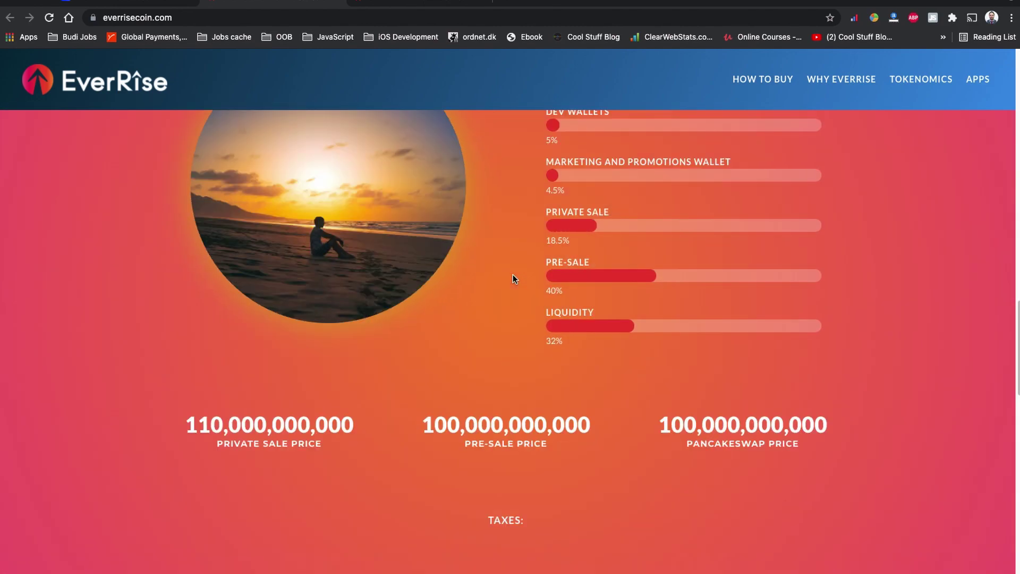
scroll(512, 274, down, 10)
scroll(512, 274, down, 2)
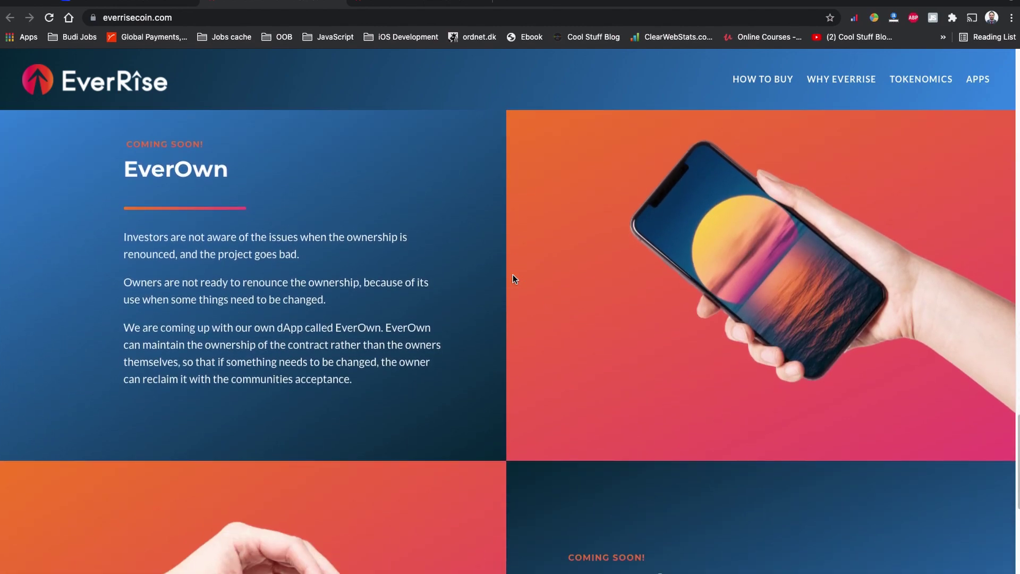
scroll(513, 274, down, 4)
scroll(513, 275, down, 3)
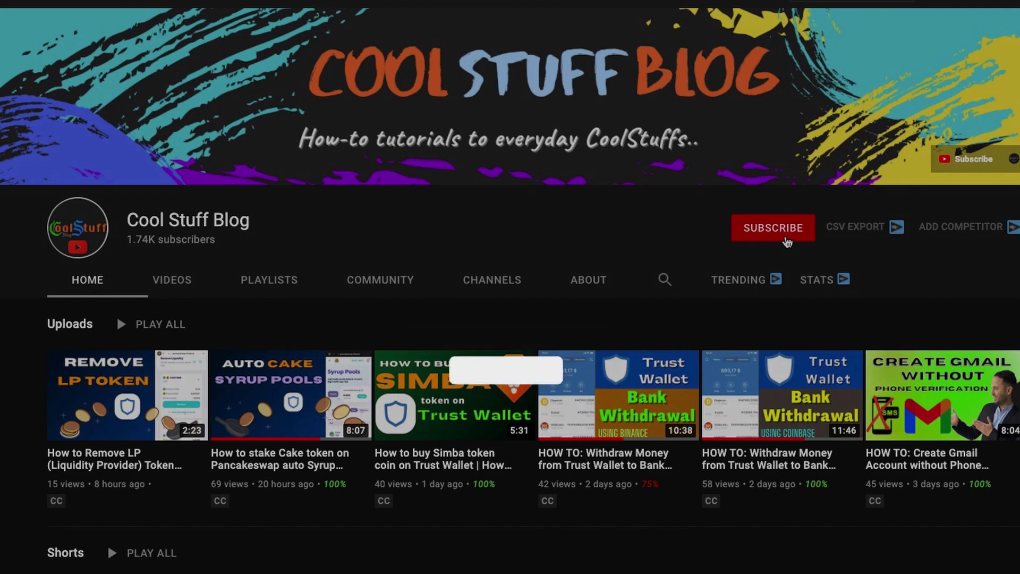
Step: Subscribe to the Cool Stuff Blog channel and bring up the video's share options
click(787, 242)
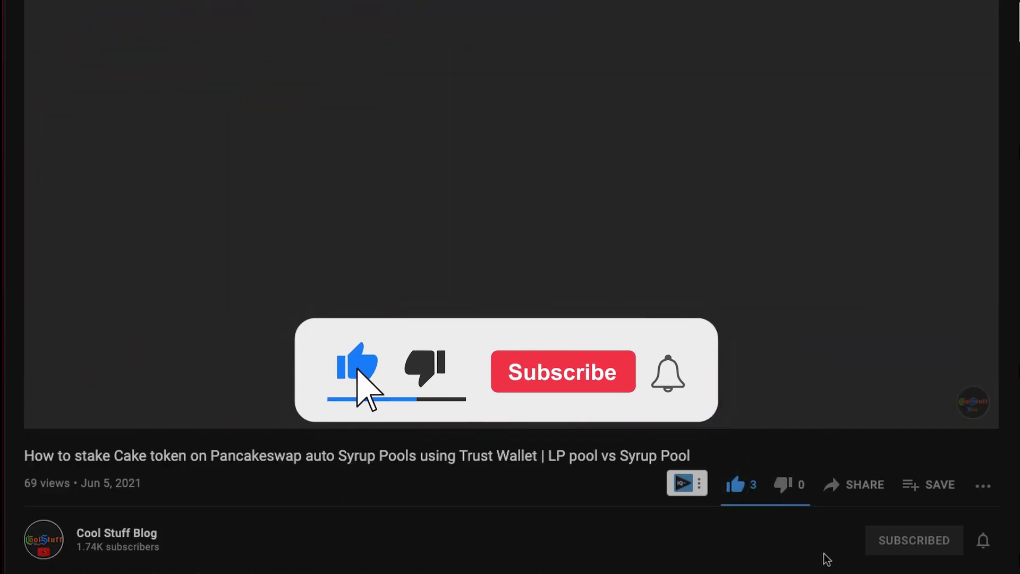
click(859, 486)
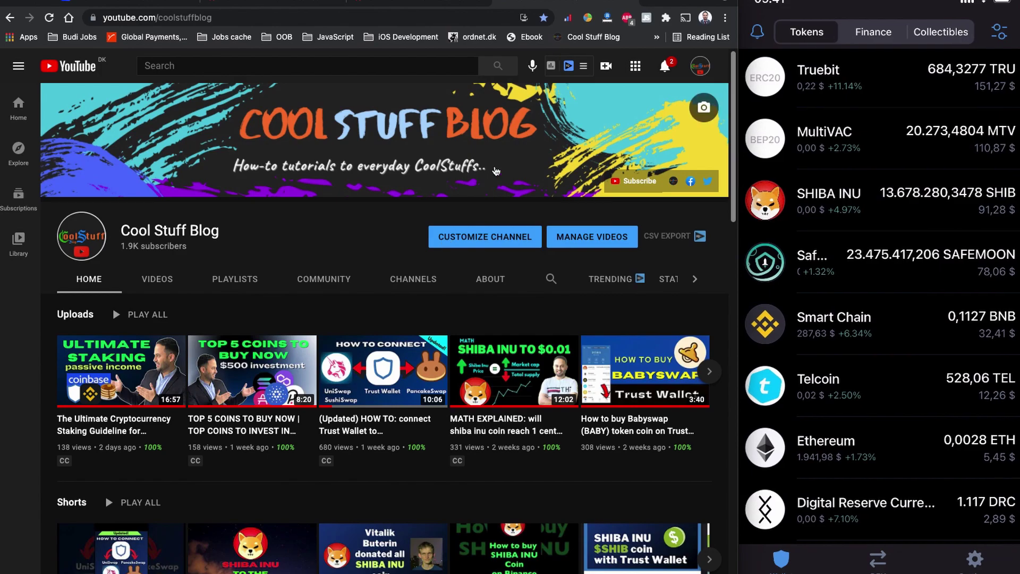
Step: Select the browser's current address so it can be replaced
click(411, 21)
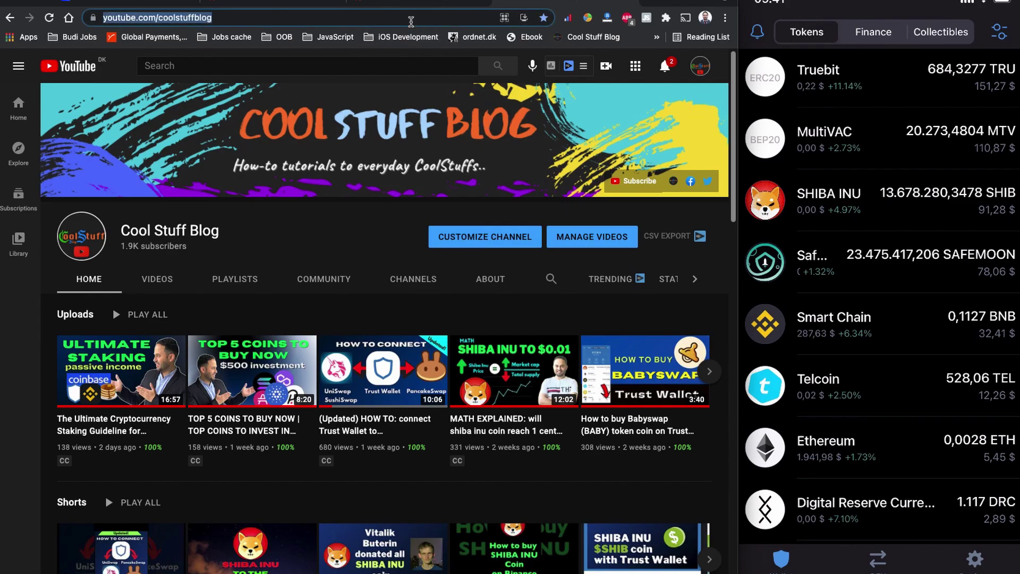
Step: Load pancakeswap.finance, then copy EverRise's Binance Smart Chain contract address from CoinMarketCap
text(pancakeswap.finance)
key(Return)
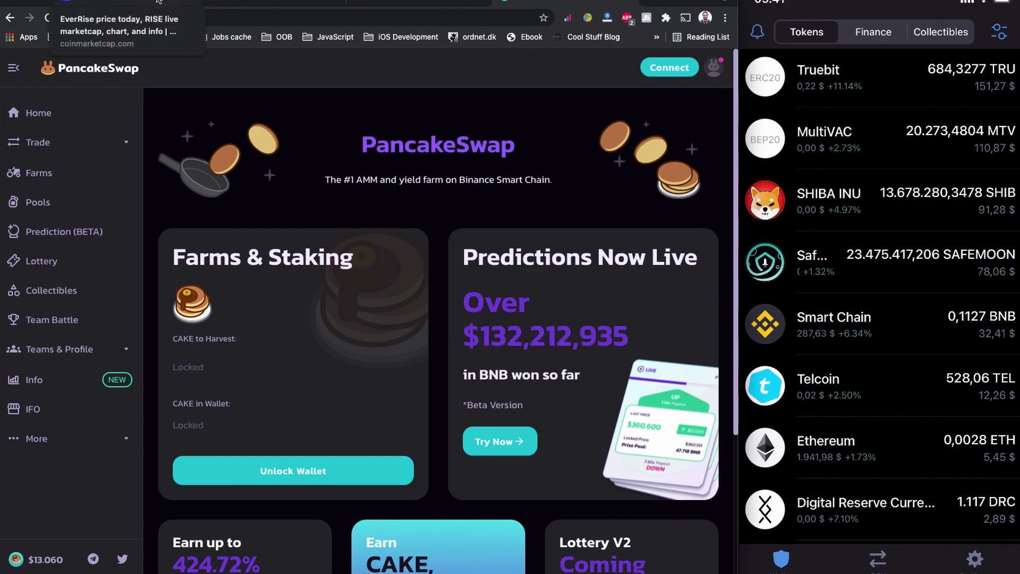
click(158, 2)
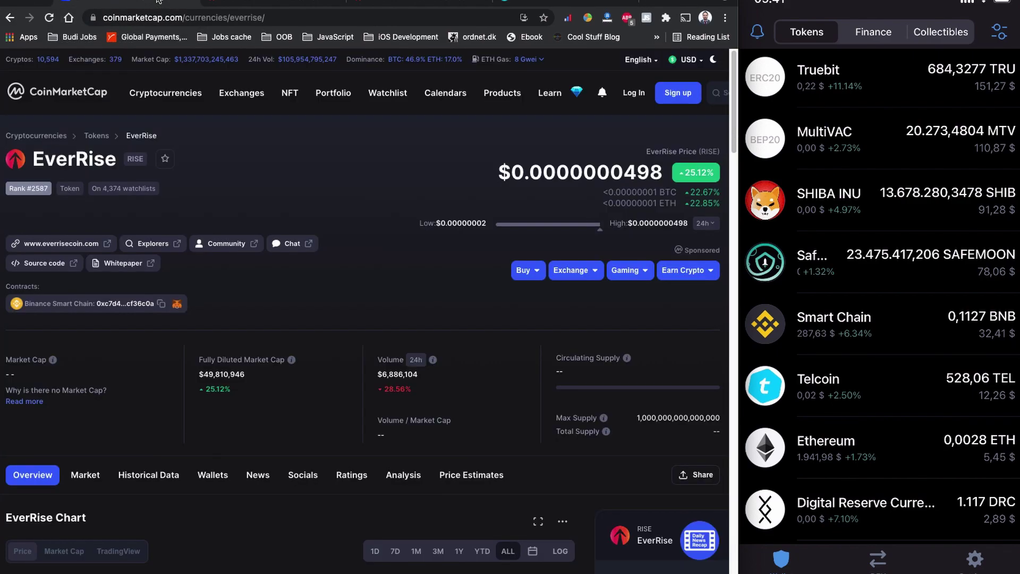
click(160, 304)
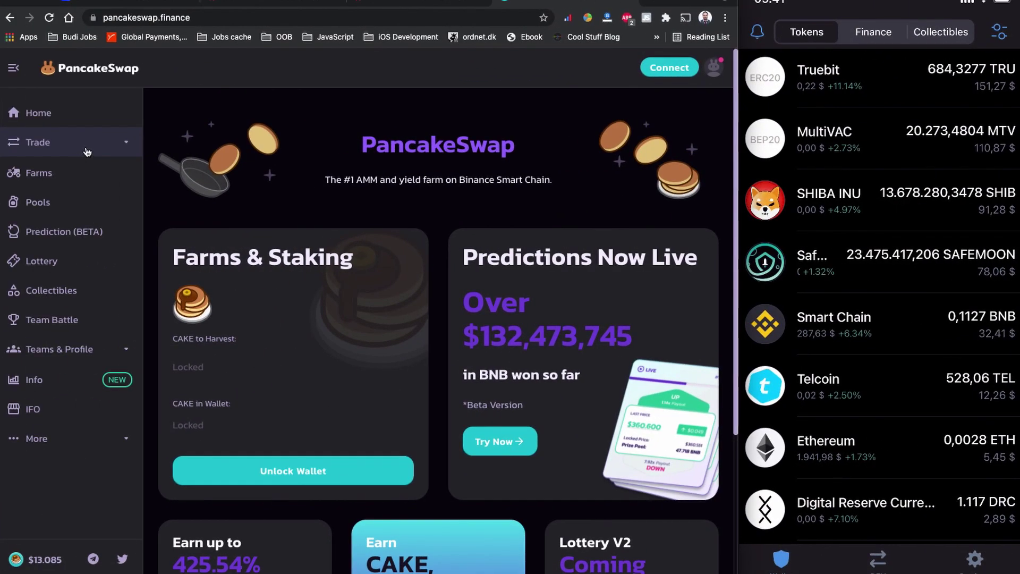
Step: Open PancakeSwap's Exchange swap page and connect a wallet through WalletConnect
click(88, 152)
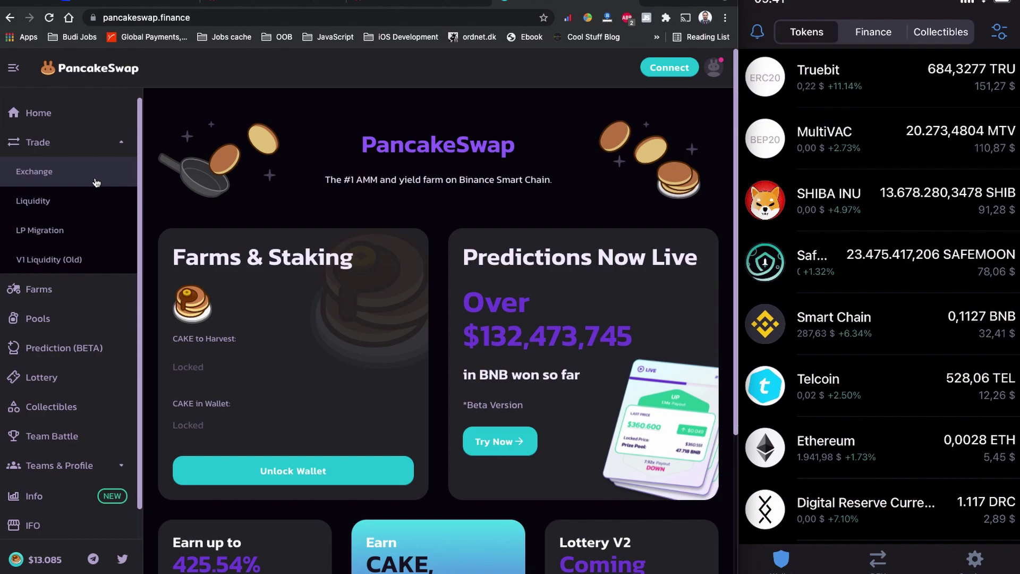
click(96, 182)
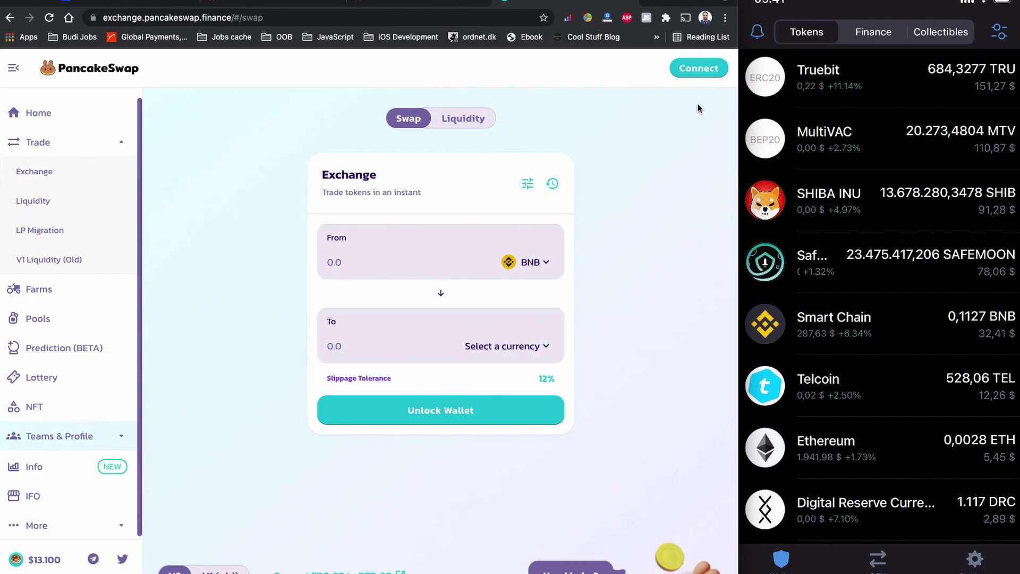
click(694, 73)
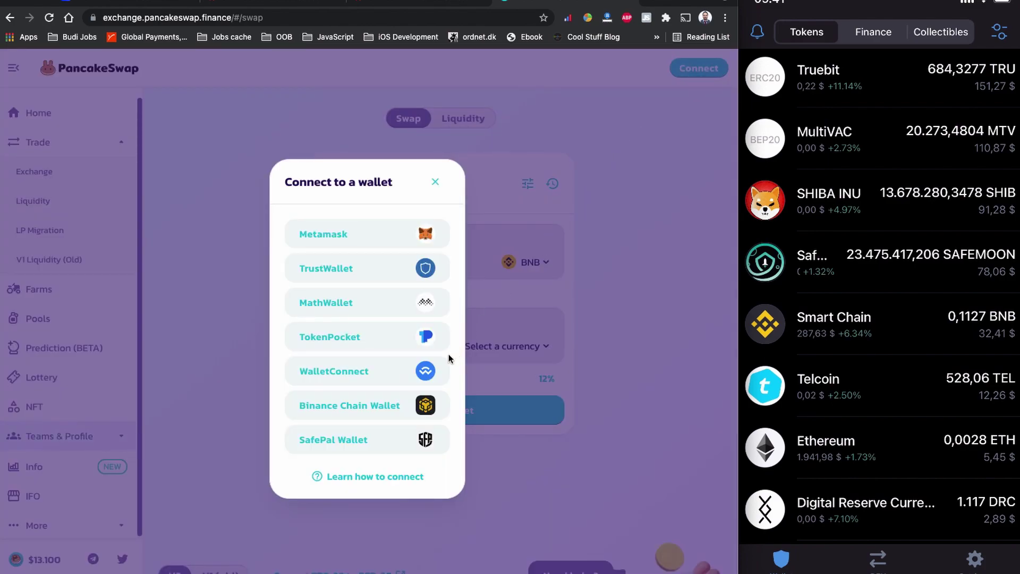
click(376, 371)
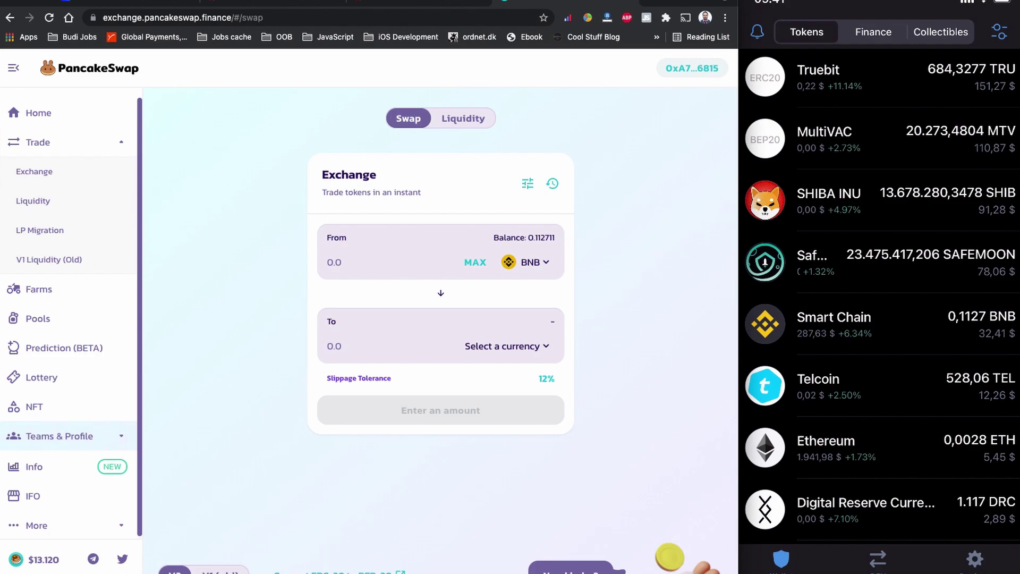
Step: Log the connected wallet out of PancakeSwap
click(107, 1)
click(111, 16)
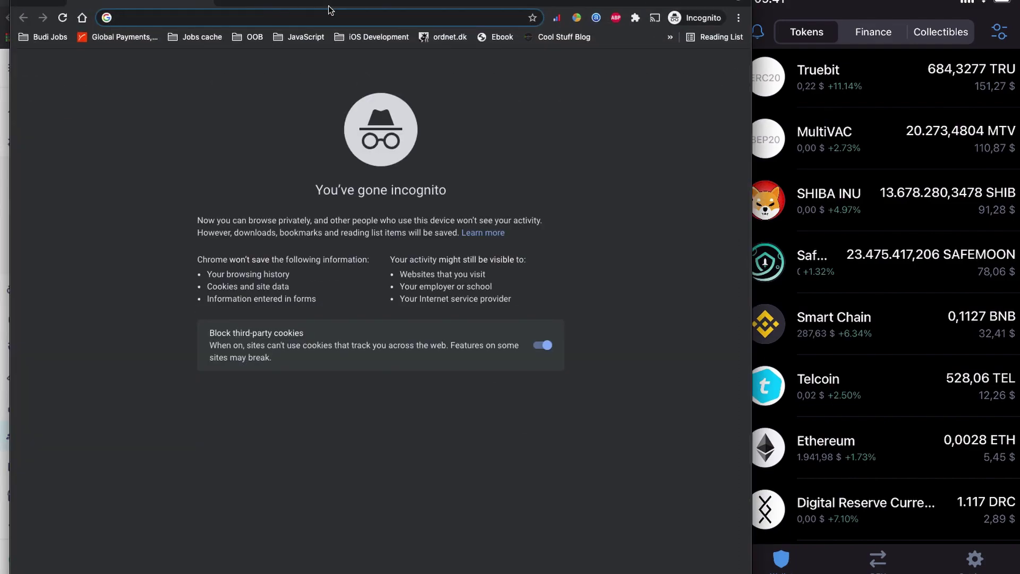
key(super+w)
click(670, 70)
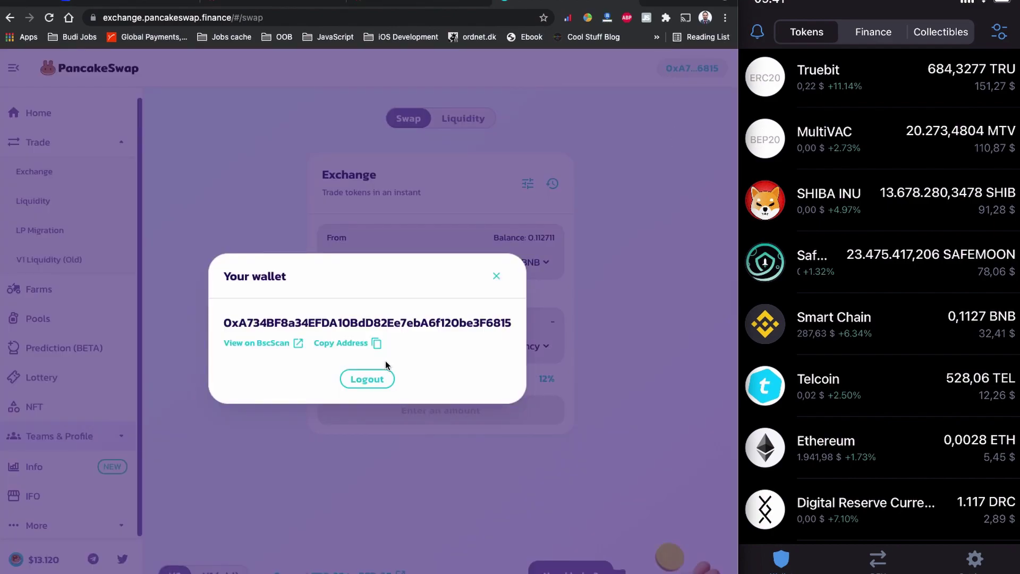
click(384, 379)
Step: Open a new incognito window showing PancakeSwap's Exchange swap page
mouse_move(268, 571)
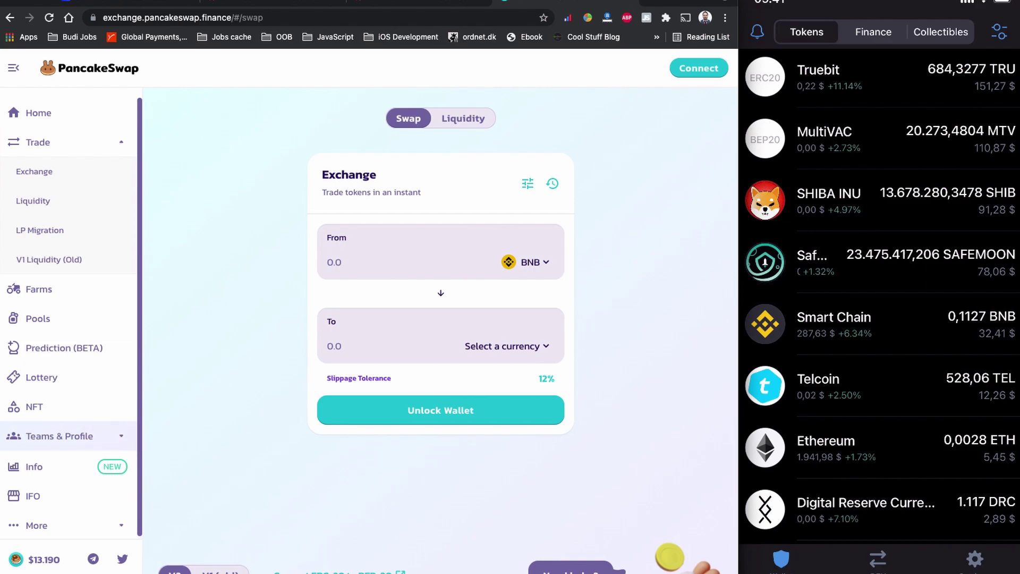
click(77, 1)
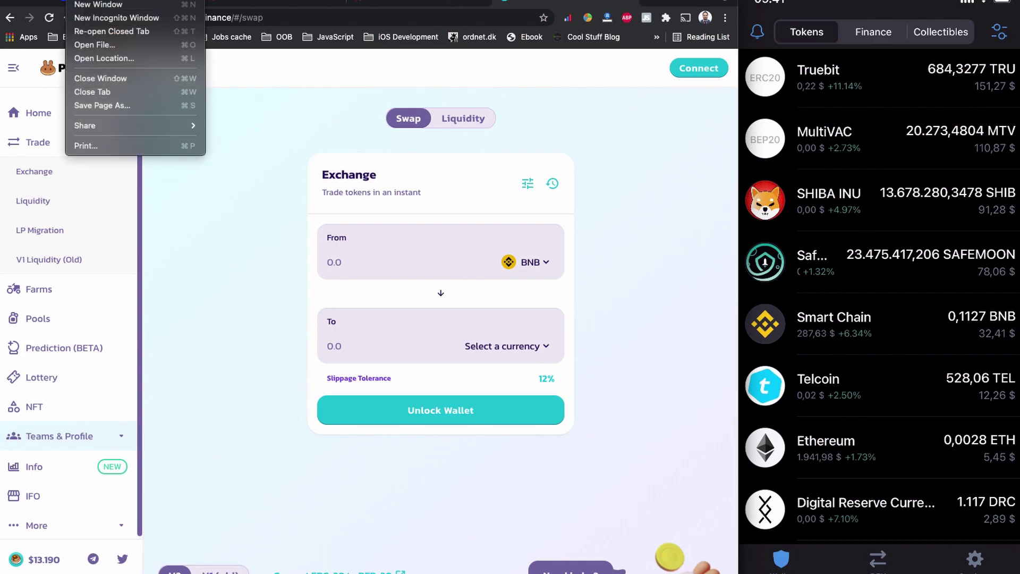
click(113, 19)
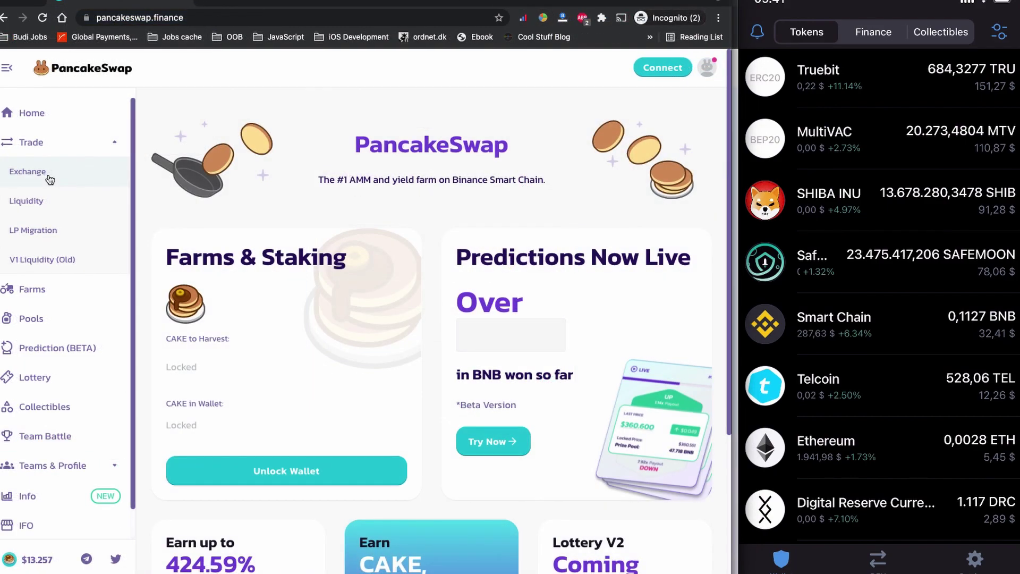
click(48, 178)
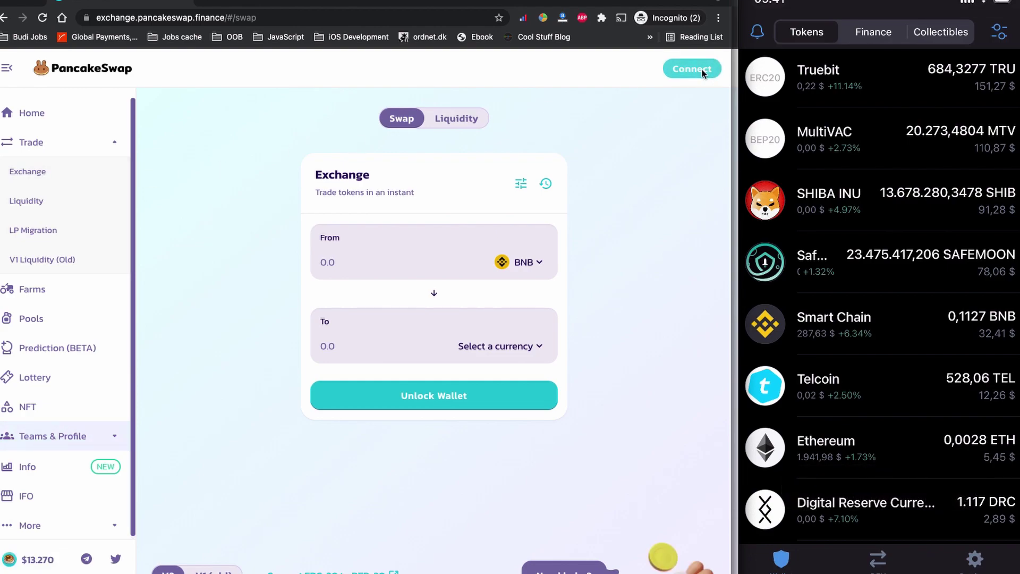
Step: Display PancakeSwap's WalletConnect QR code and scan it from Trust Wallet's WalletConnect settings
click(704, 74)
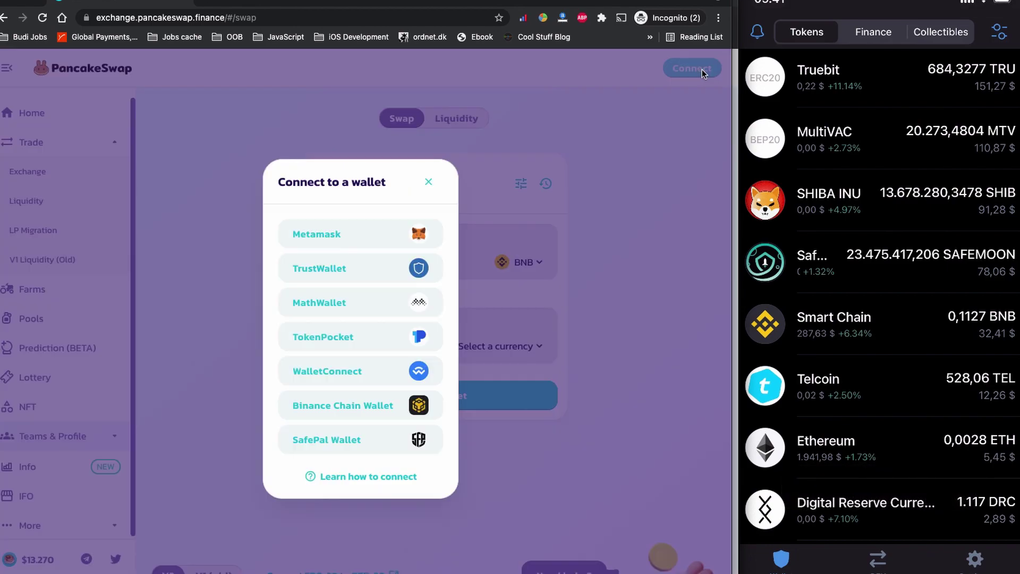
click(340, 375)
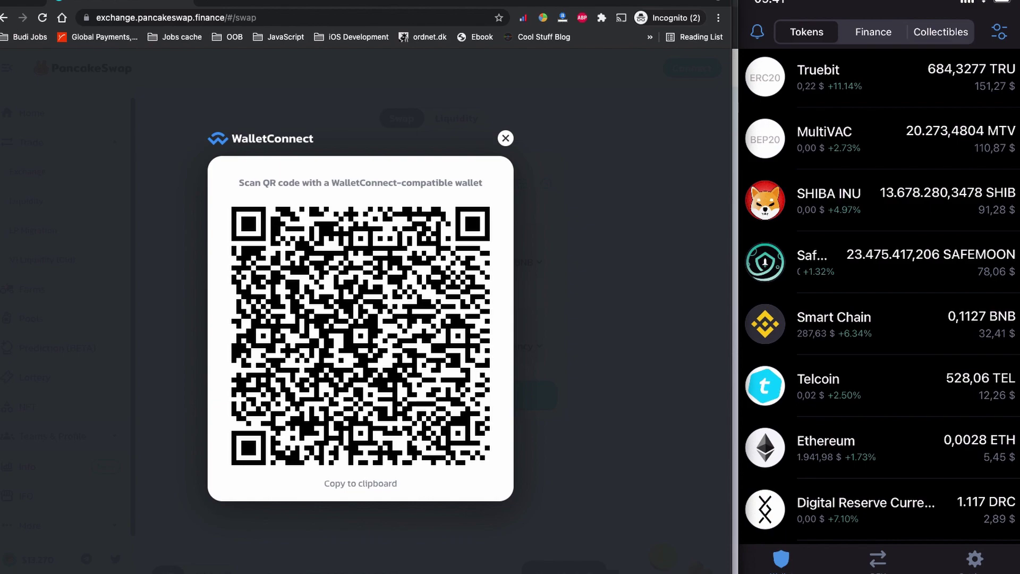
click(975, 558)
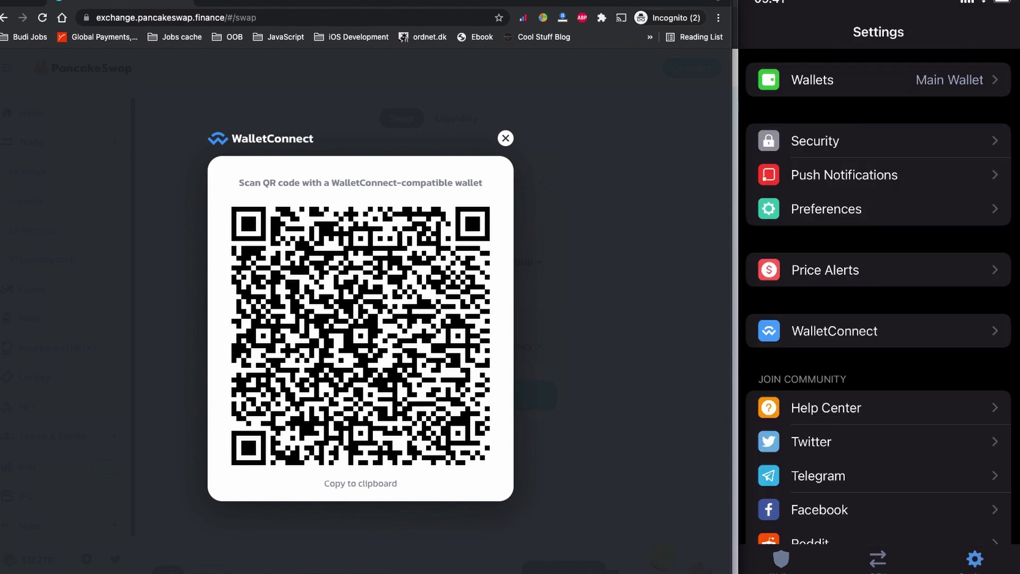
click(834, 330)
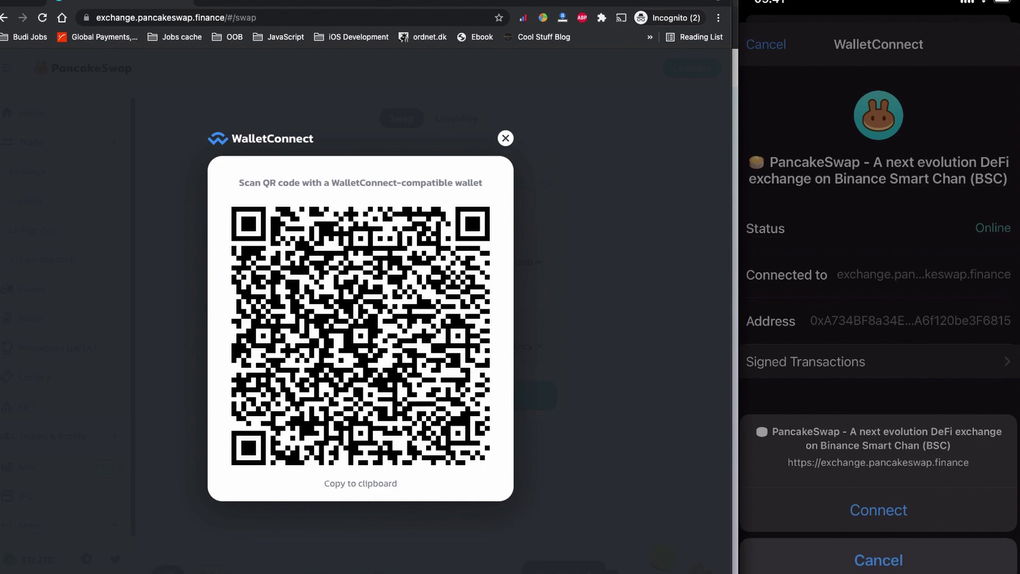
Step: Approve the connection in Trust Wallet, then paste EverRise's contract address into the token search
click(878, 510)
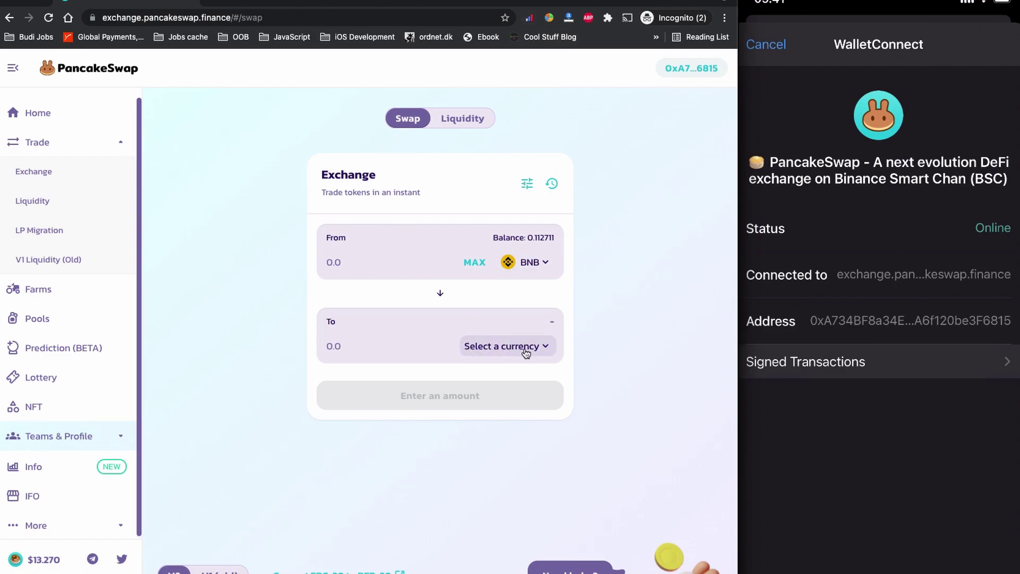
click(525, 348)
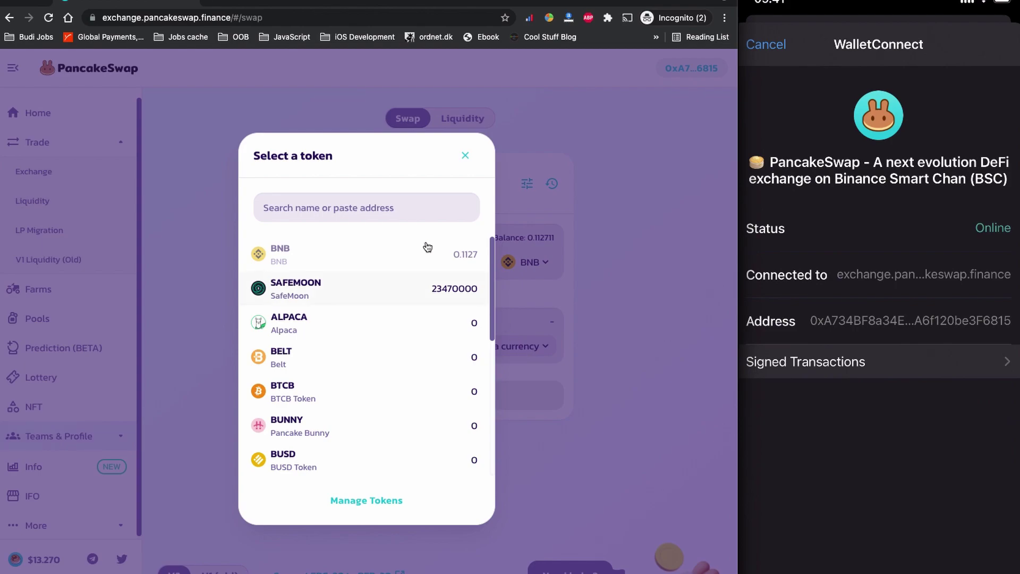
right_click(394, 210)
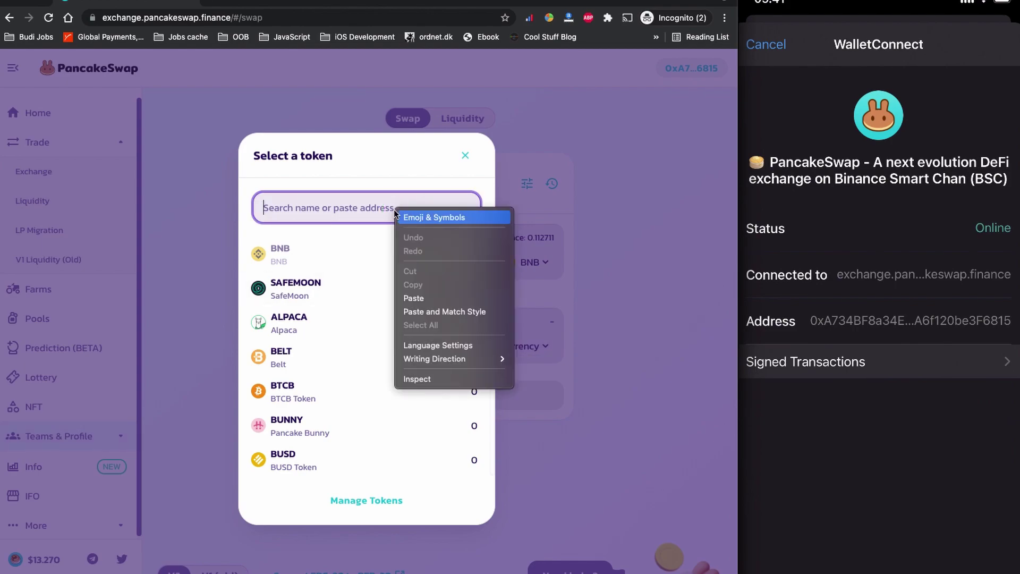
click(441, 296)
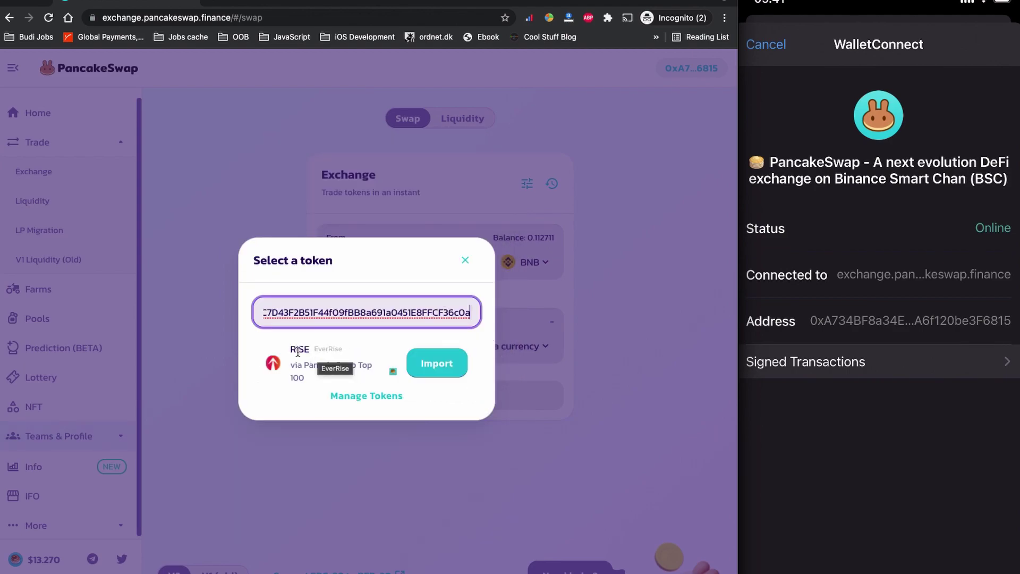
Step: Import RISE (EverRise), accepting the risk warning, so it becomes the swap's To token
click(444, 371)
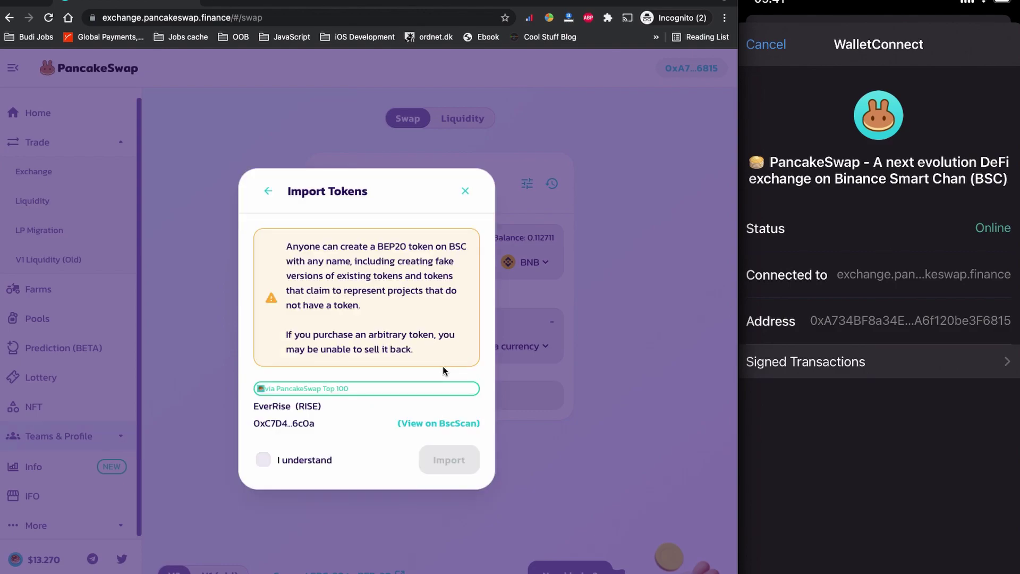
click(265, 460)
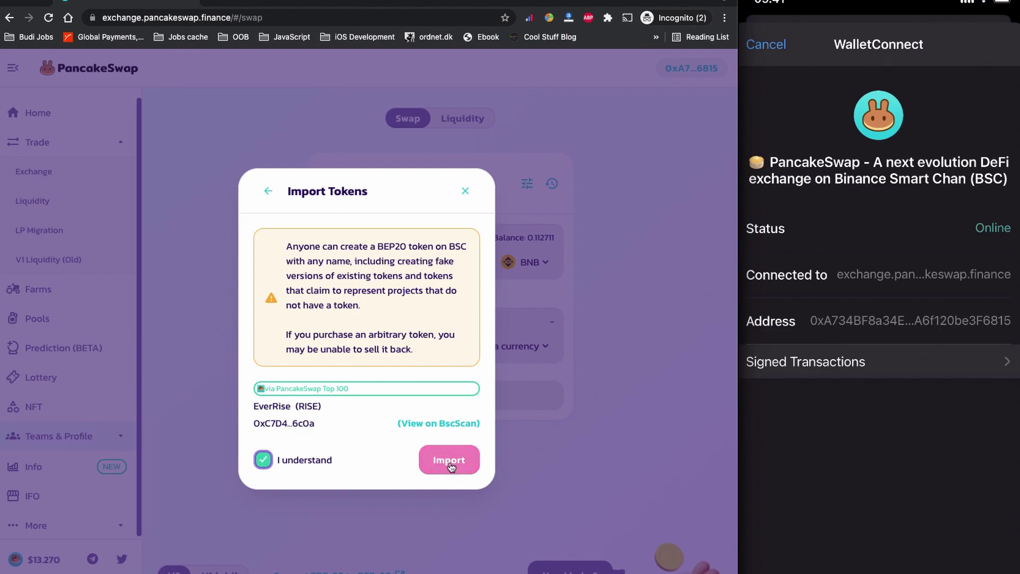
click(451, 465)
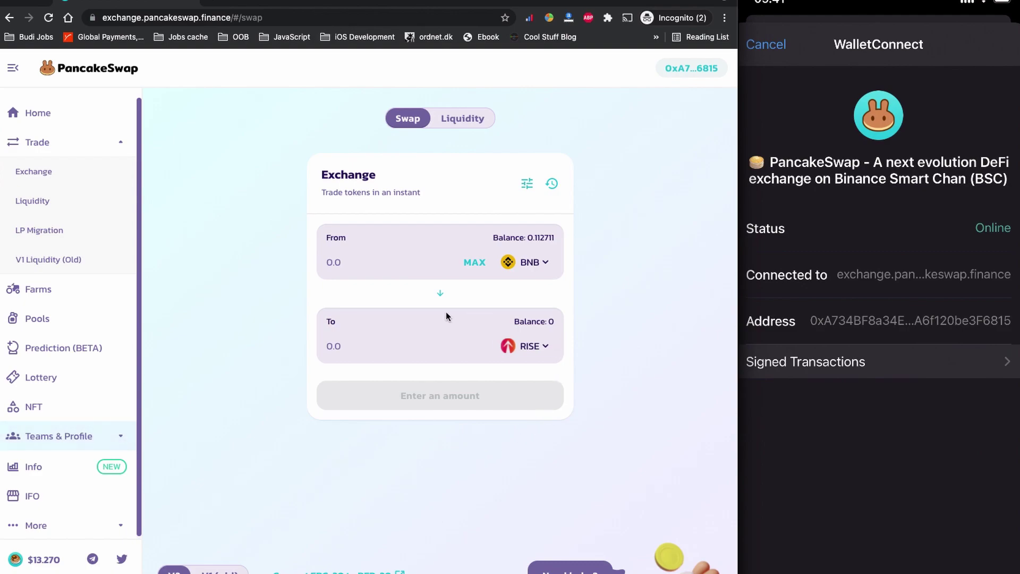
Step: Swap 0.01 BNB for RISE, accepting the updated price; confirming fails with a toHexString error
click(394, 257)
text(0.01)
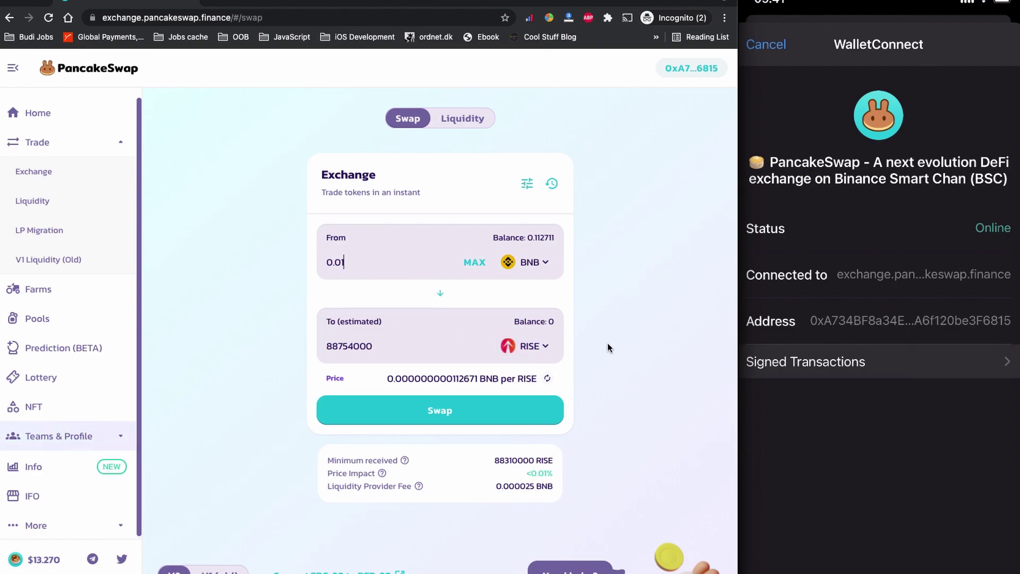
click(473, 421)
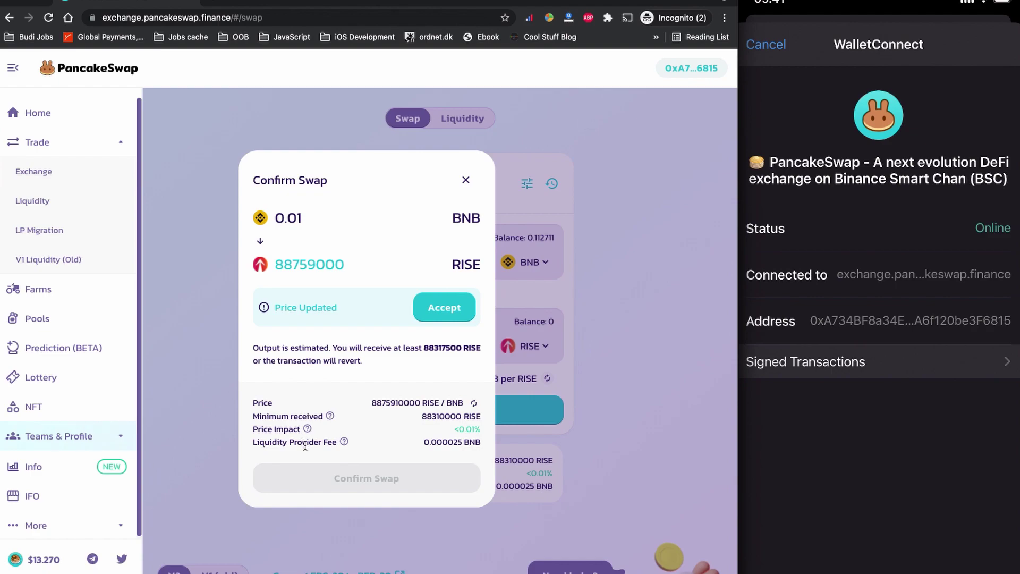
click(457, 315)
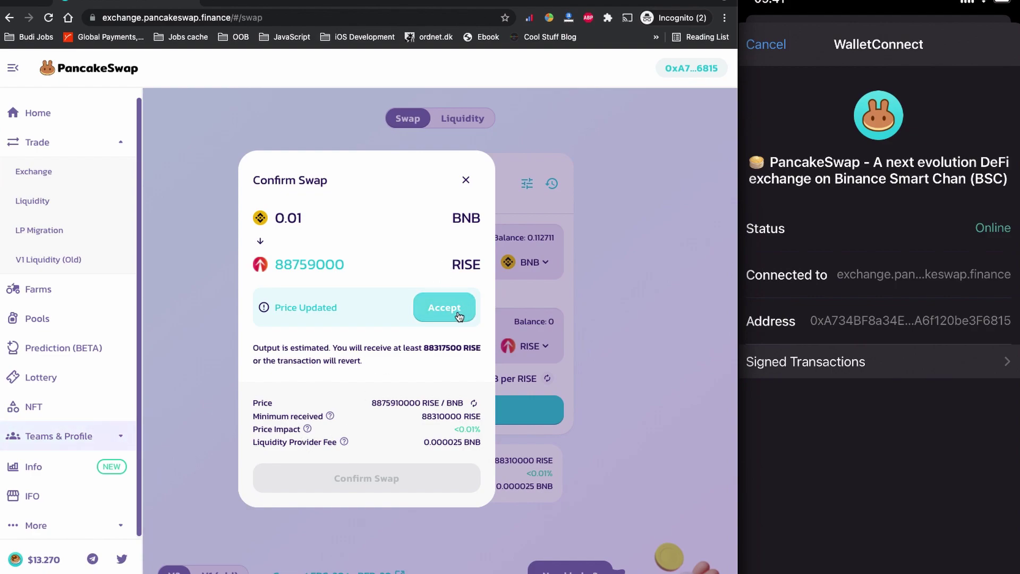
click(458, 314)
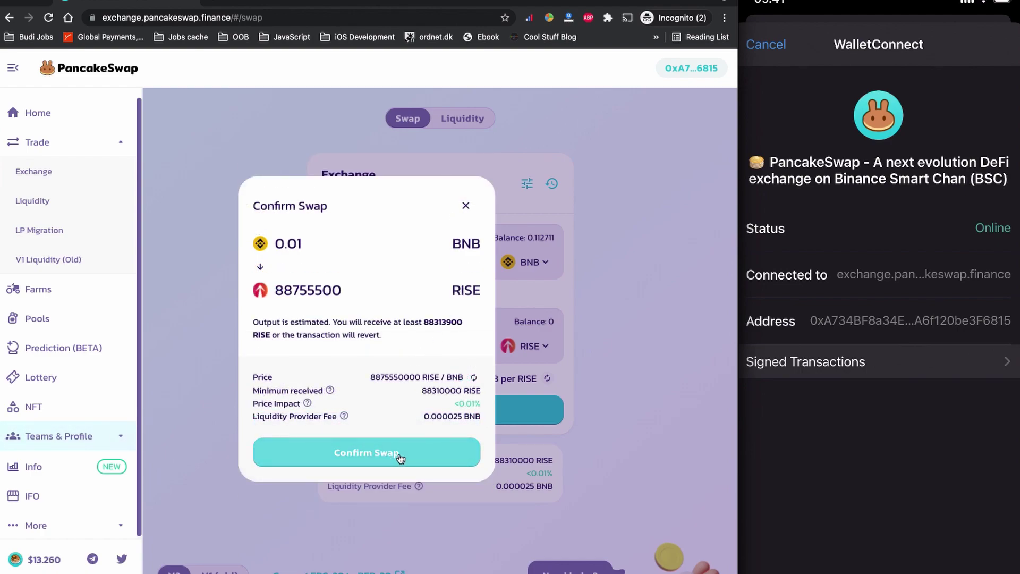
click(400, 458)
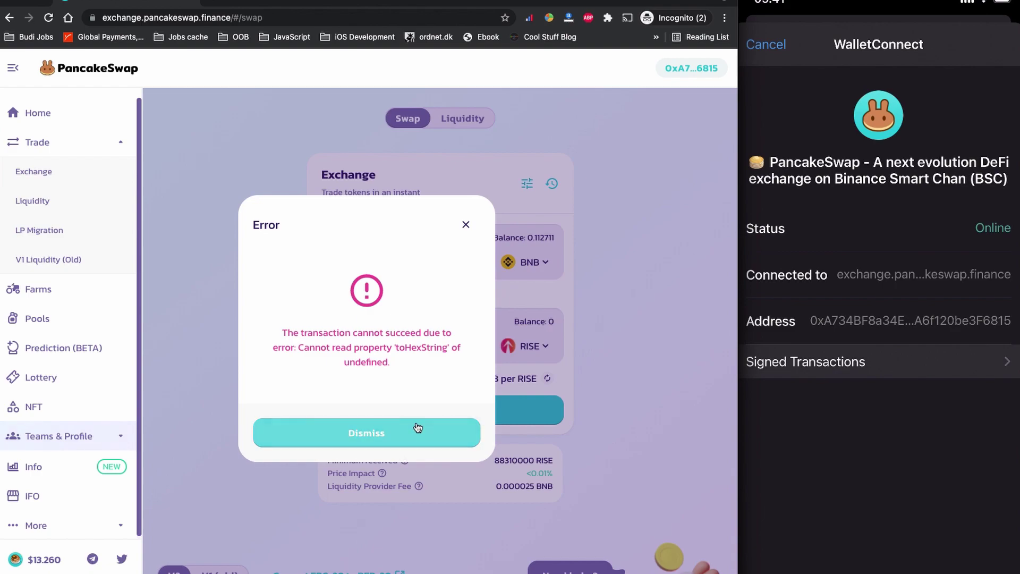
Step: Dismiss the error, set slippage tolerance to 3%, and retry the BNB to RISE swap
click(416, 430)
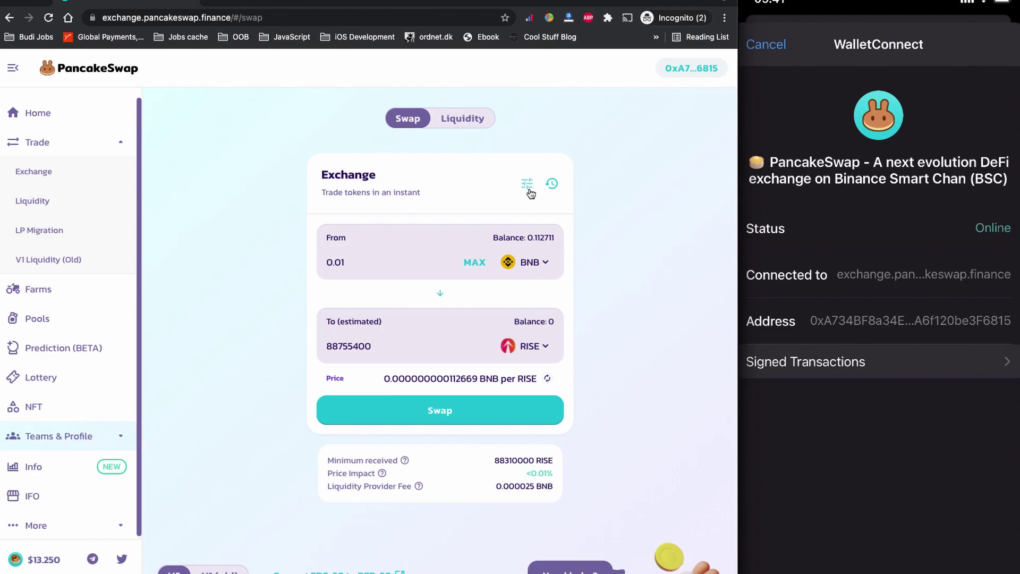
click(528, 184)
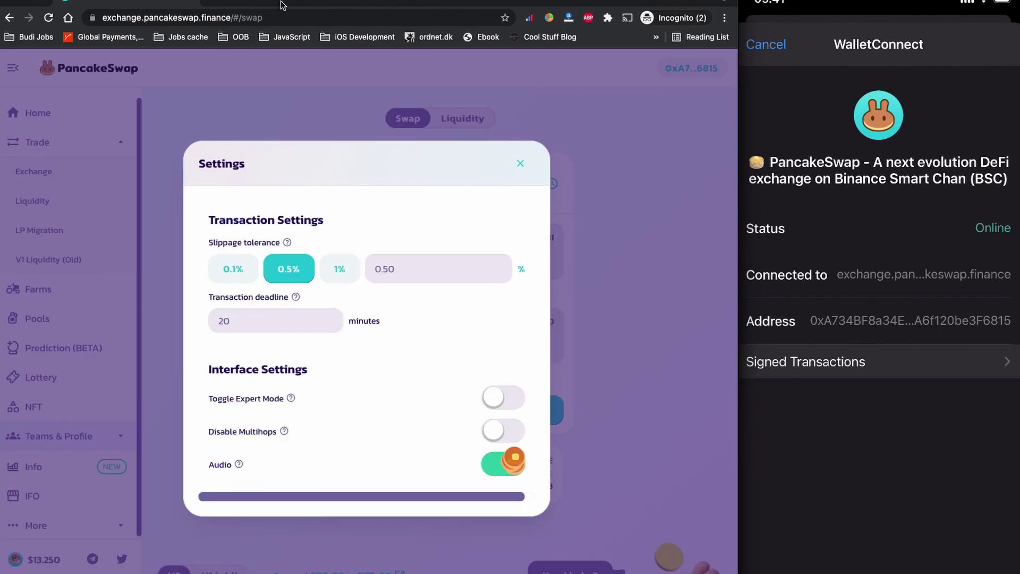
click(421, 263)
key(BackSpace)
key(BackSpace)
key(BackSpace)
key(BackSpace)
text(3)
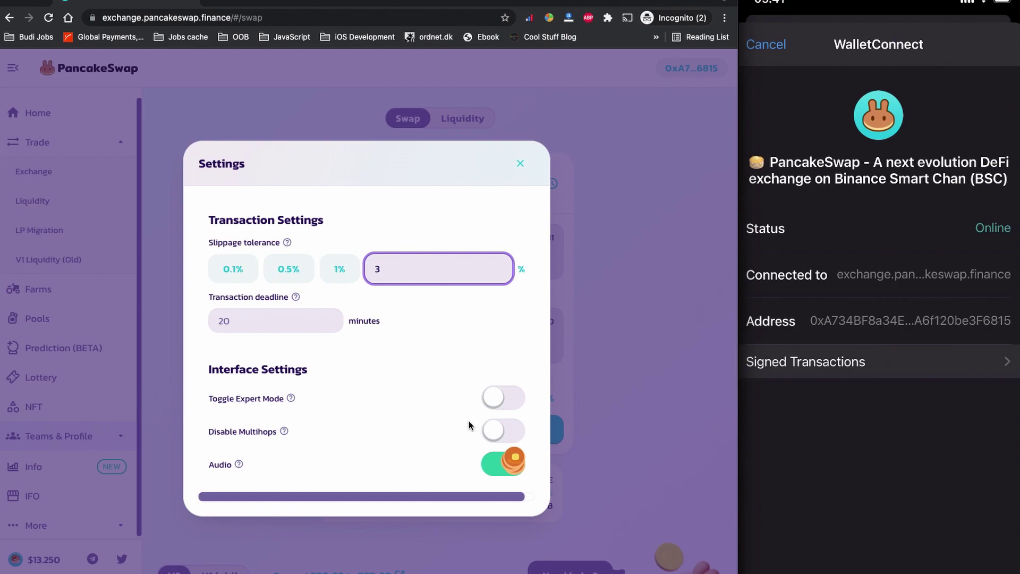
click(523, 166)
click(513, 432)
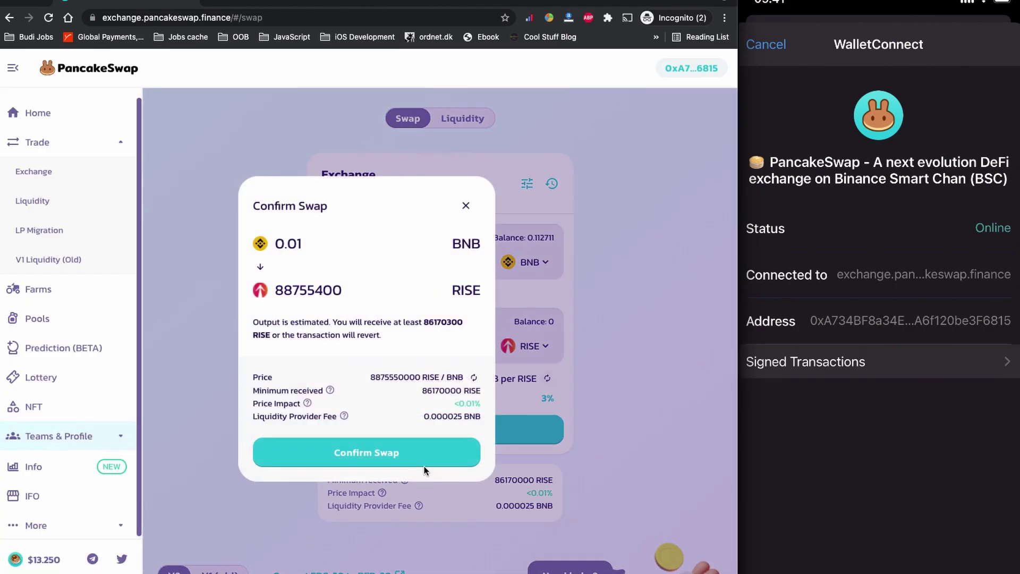
click(428, 456)
Step: Raise slippage to 4%, retry the swap, dismiss the new error and exit full-screen
click(428, 441)
click(528, 184)
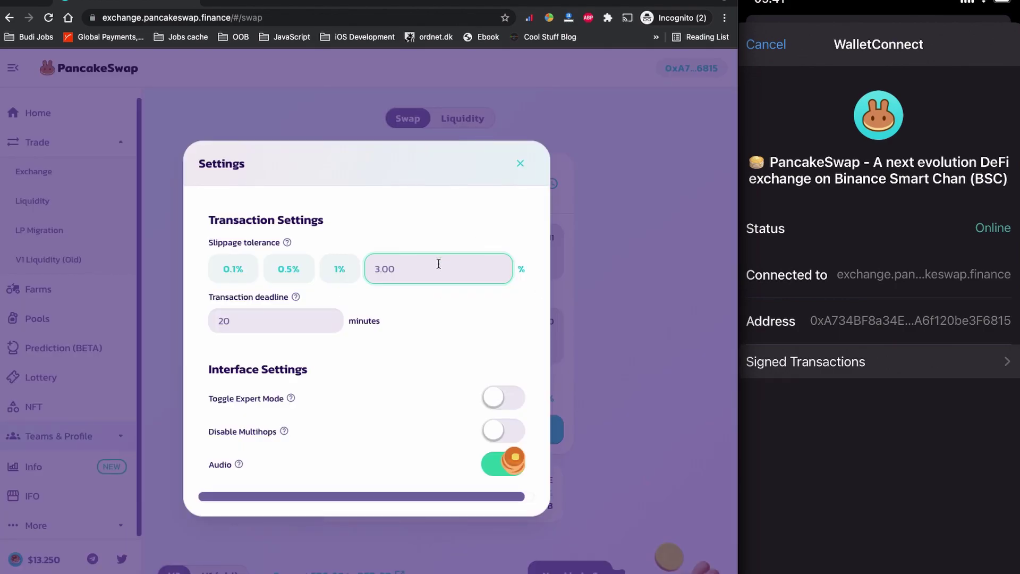
click(437, 266)
key(BackSpace)
key(BackSpace)
key(BackSpace)
key(BackSpace)
text(4)
click(520, 163)
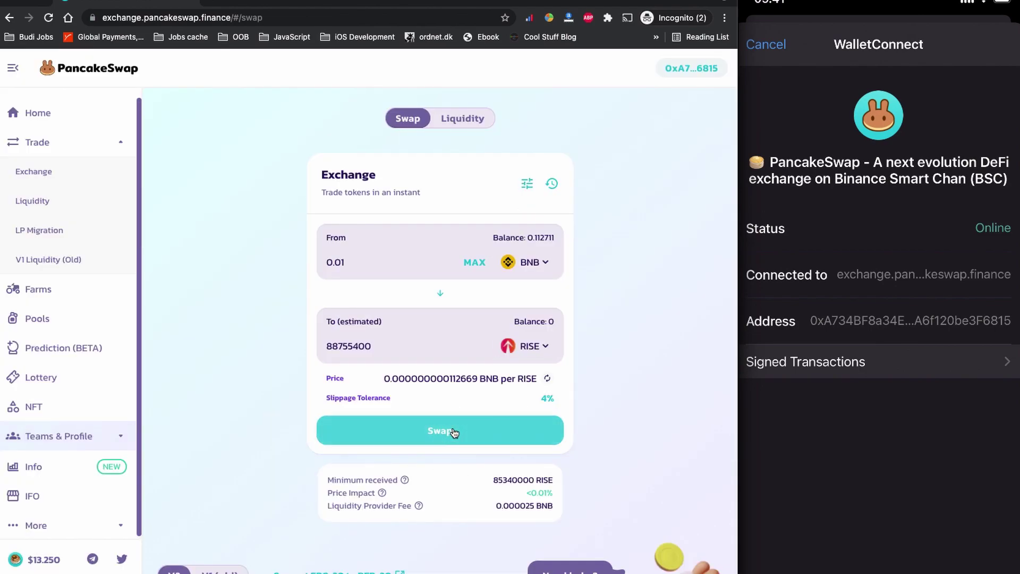
click(453, 430)
click(383, 454)
click(382, 433)
key(ctrl+super+f)
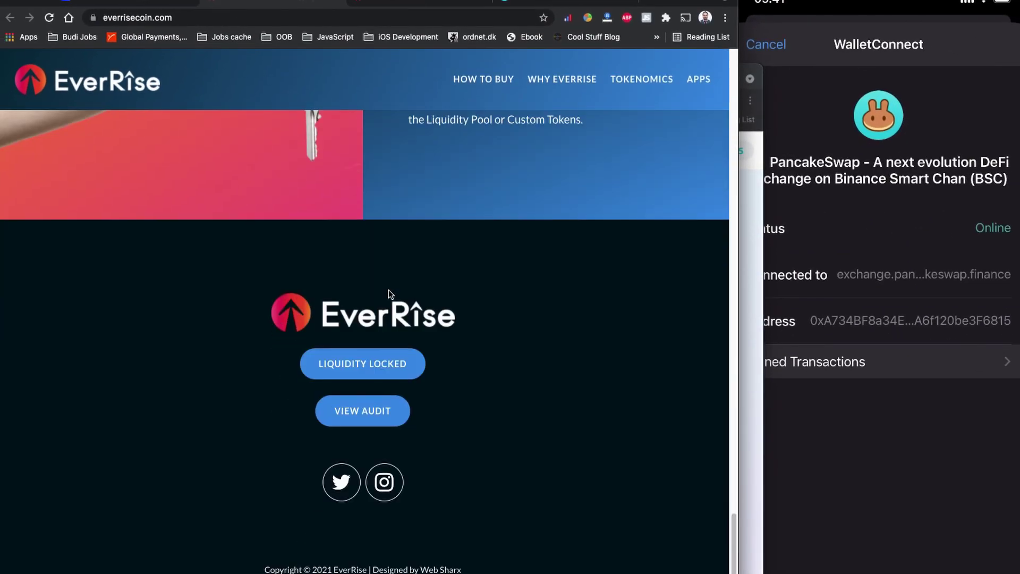
Step: Scroll EverRise's How to Buy guide and highlight the '*Set your slippage to 13%' advice
scroll(387, 289, up, 5)
scroll(395, 300, up, 15)
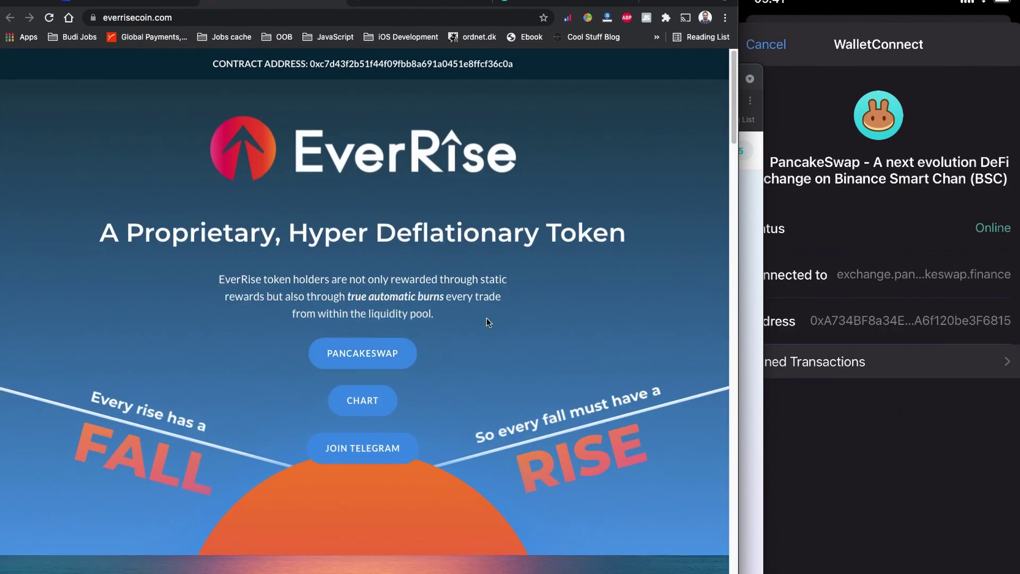
scroll(486, 319, down, 8)
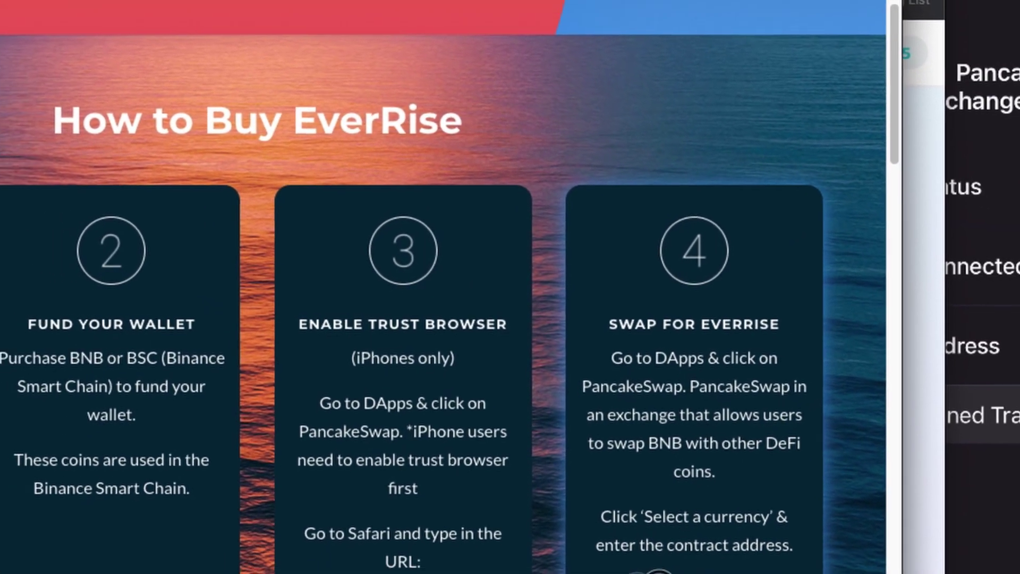
drag(991, 500, 887, 500)
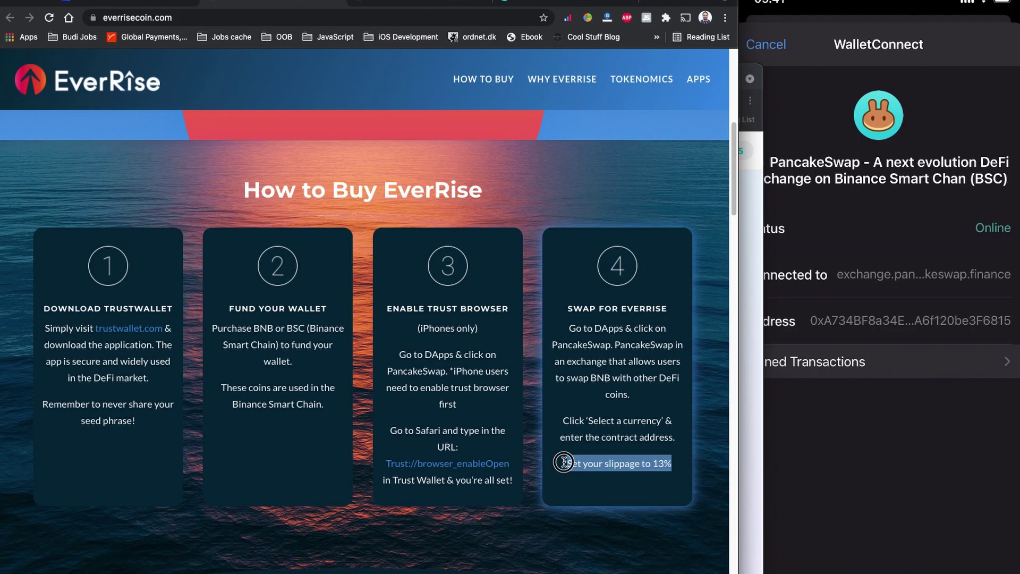
drag(564, 461, 563, 462)
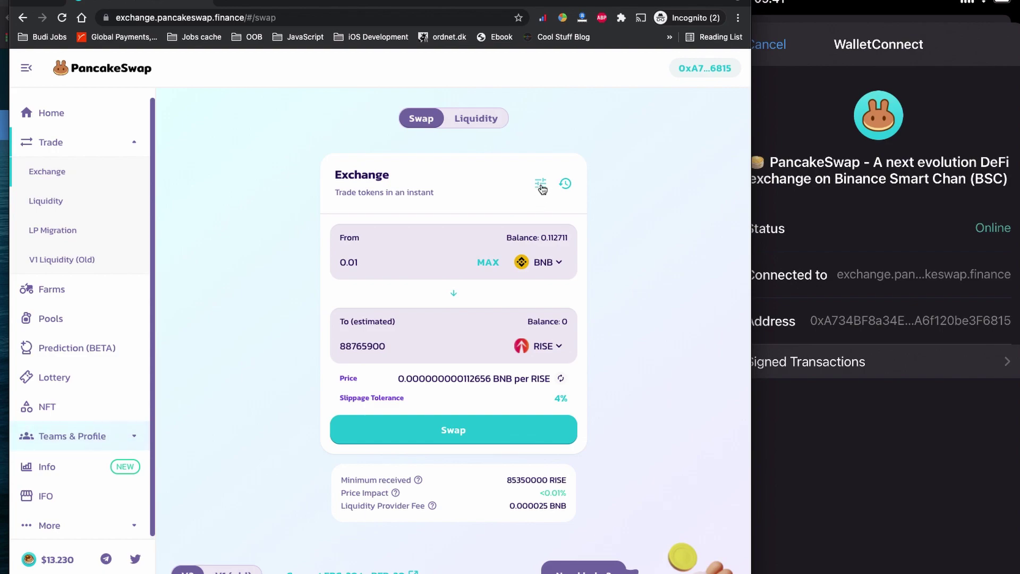
Step: Set slippage to 13% and submit the 0.01 BNB for ~88755600 RISE swap
click(541, 189)
click(445, 264)
text(13)
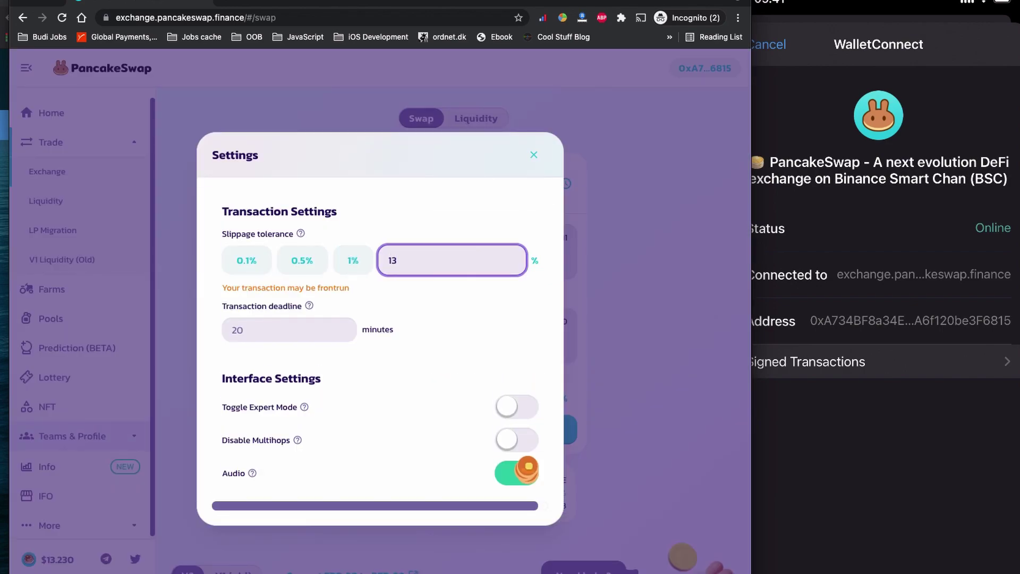
click(534, 155)
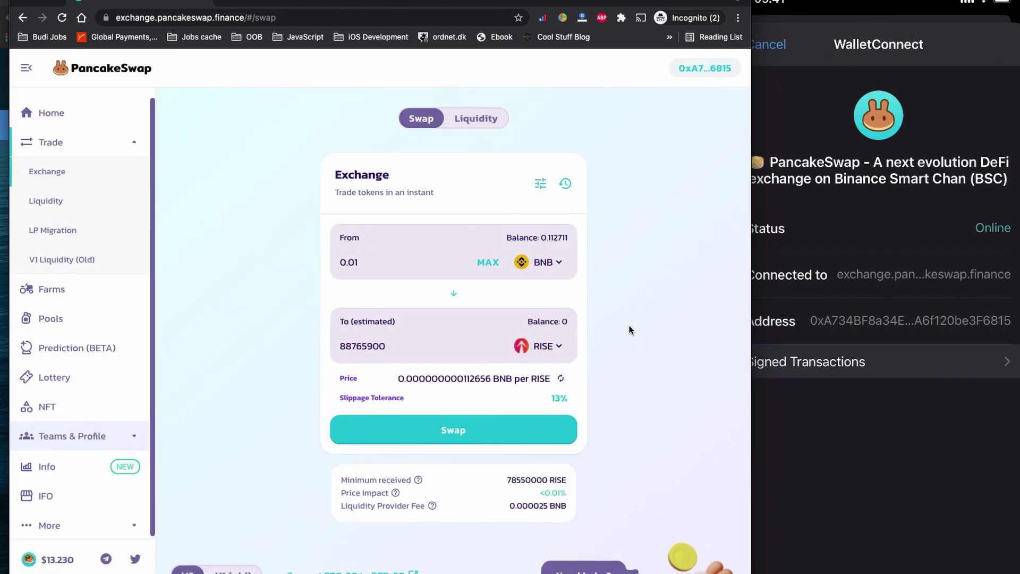
click(489, 432)
click(440, 460)
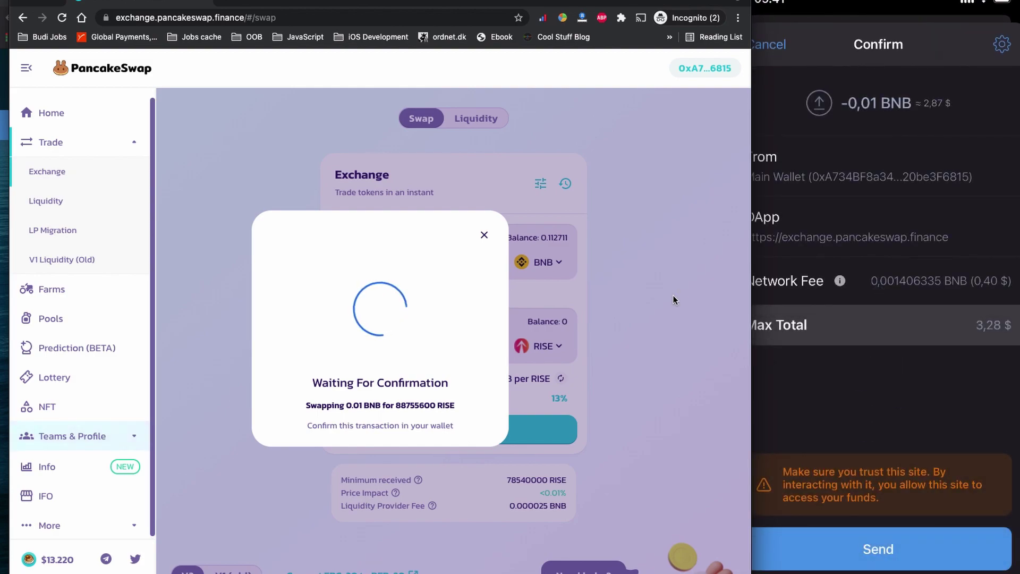
Step: Narrow the browser to reveal Trust Wallet's confirmation for sending 0.01 BNB to PancakeSwap
drag(745, 297, 727, 297)
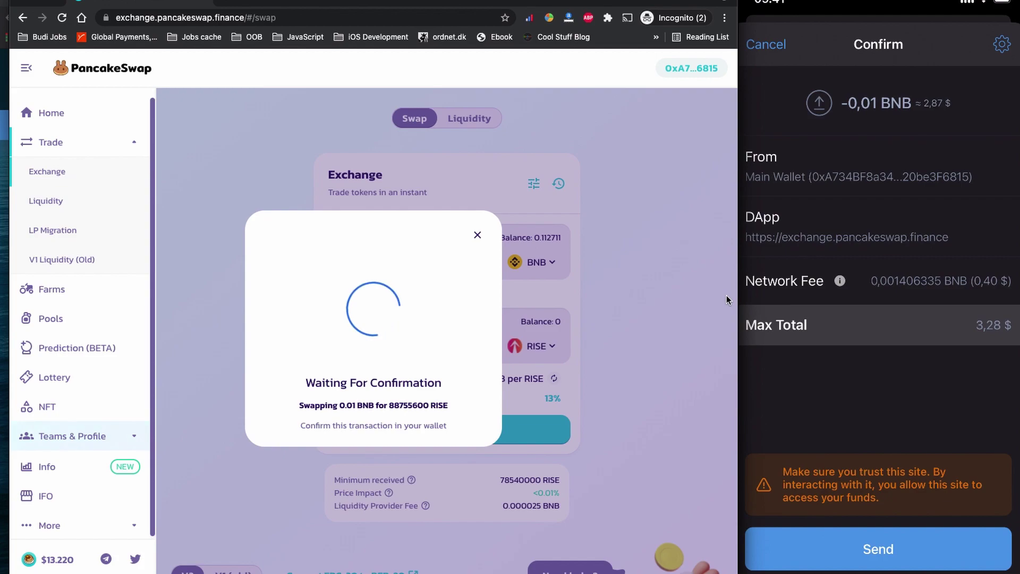